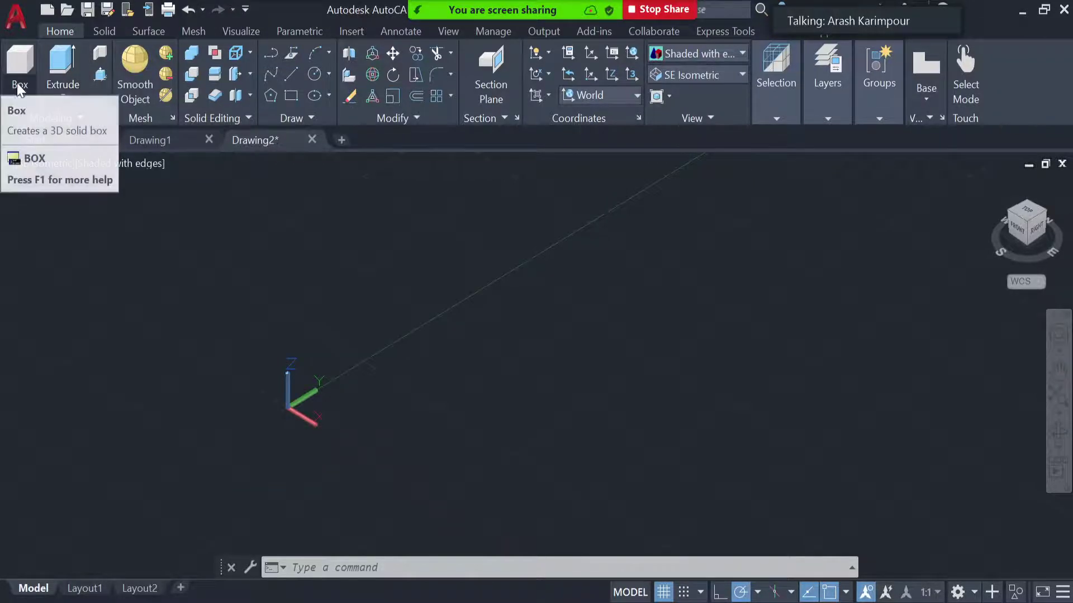
click(12, 94)
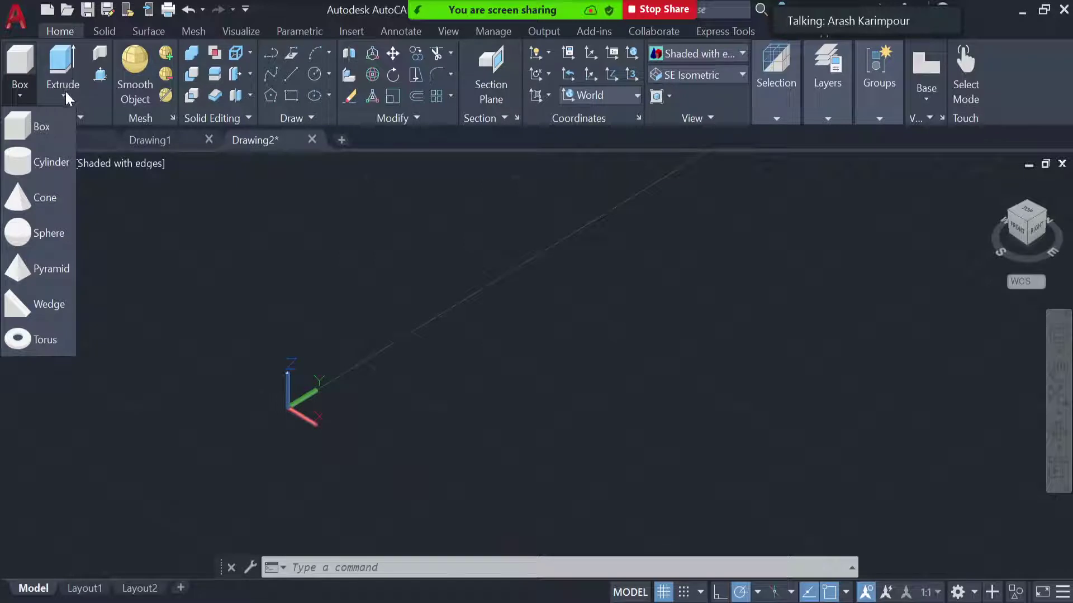
click(563, 348)
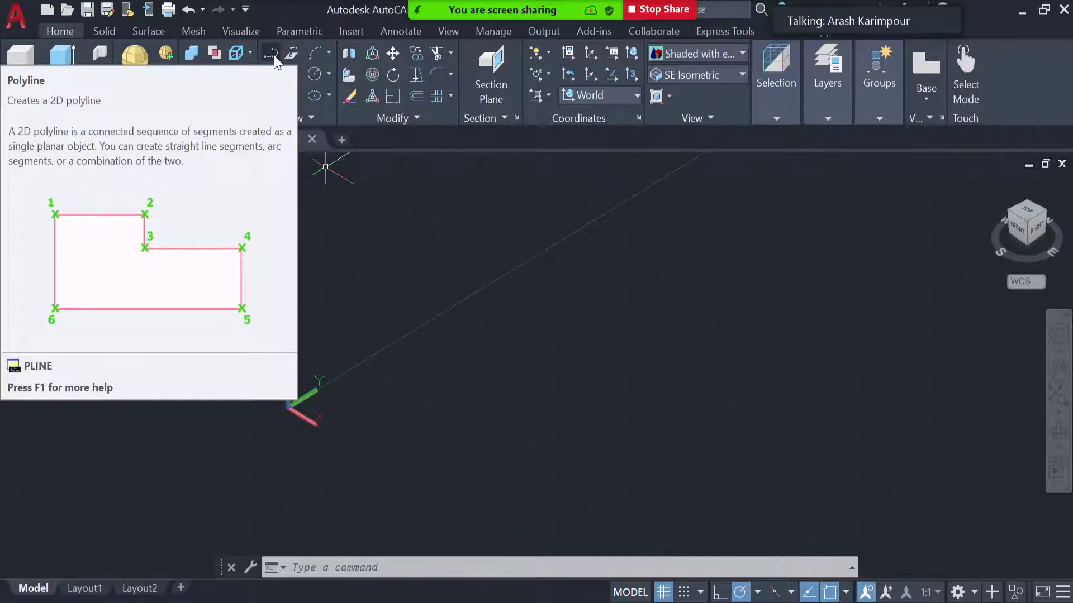
Draw a closed, irregular four-sided polyline on the ground plane near the origin, with its far edge about 240 units long.
click(273, 55)
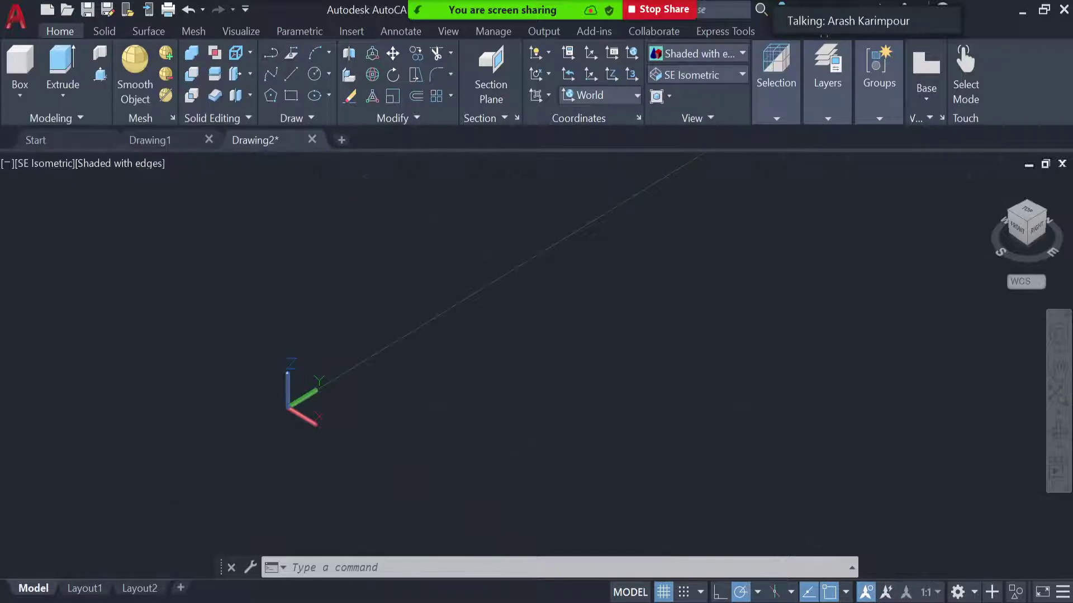
click(424, 414)
click(529, 434)
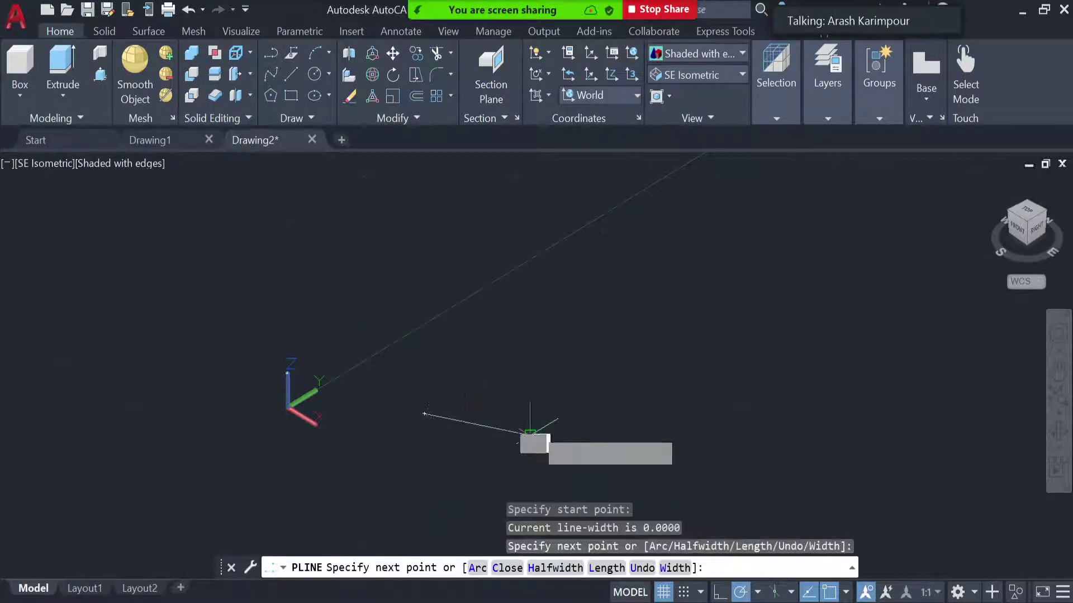
click(555, 373)
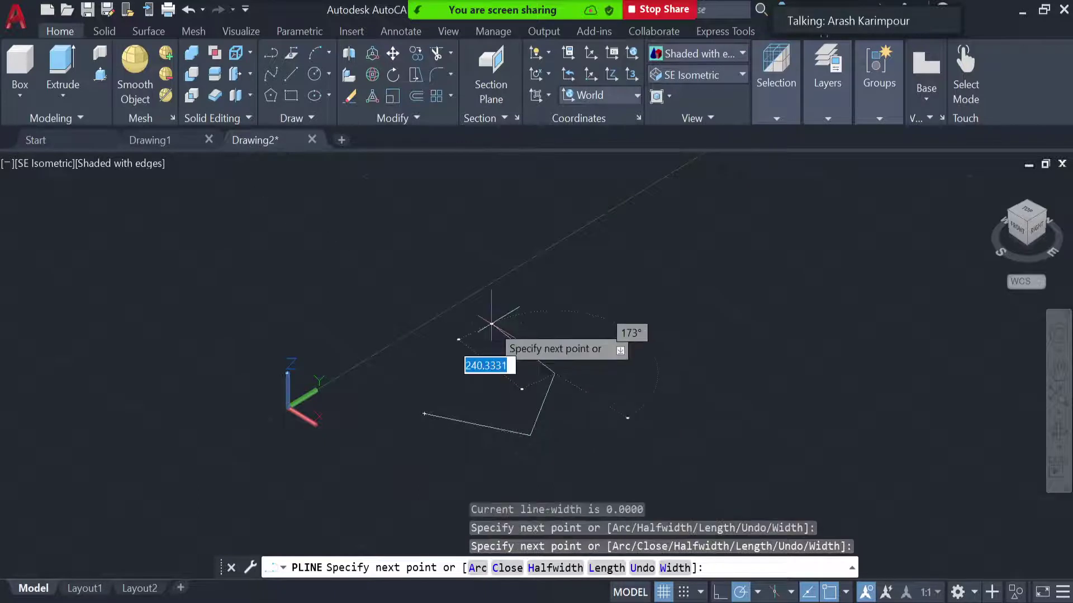
click(492, 324)
text(c)
key(Return)
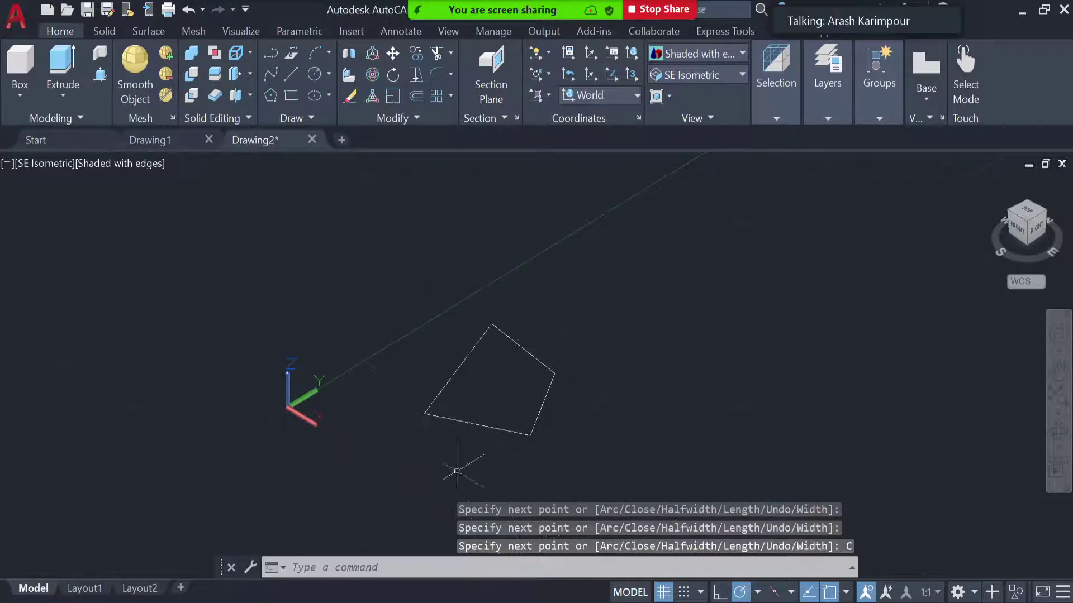
click(537, 417)
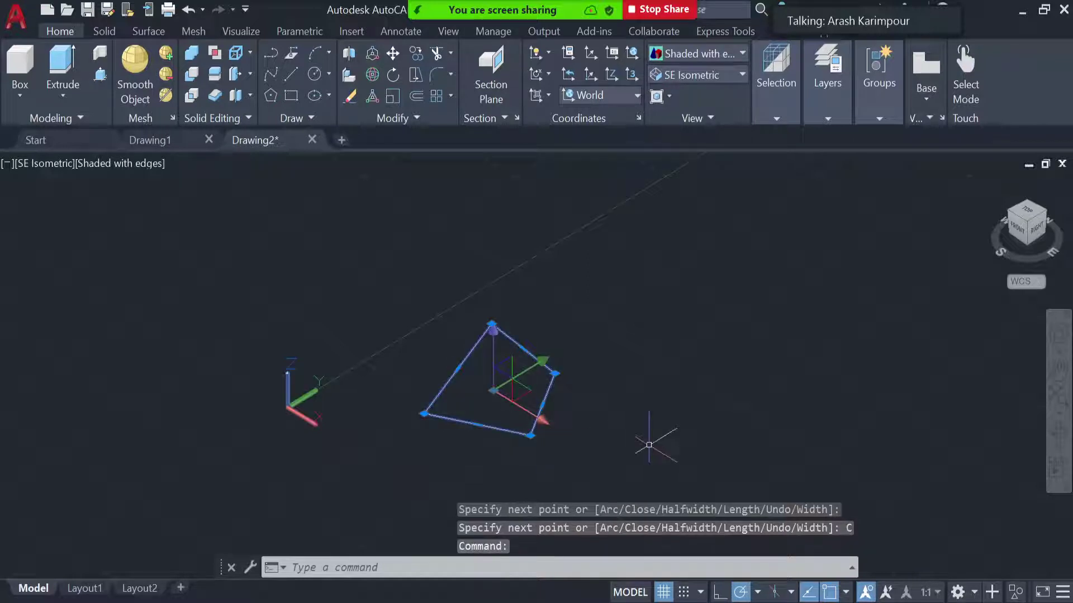
key(Escape)
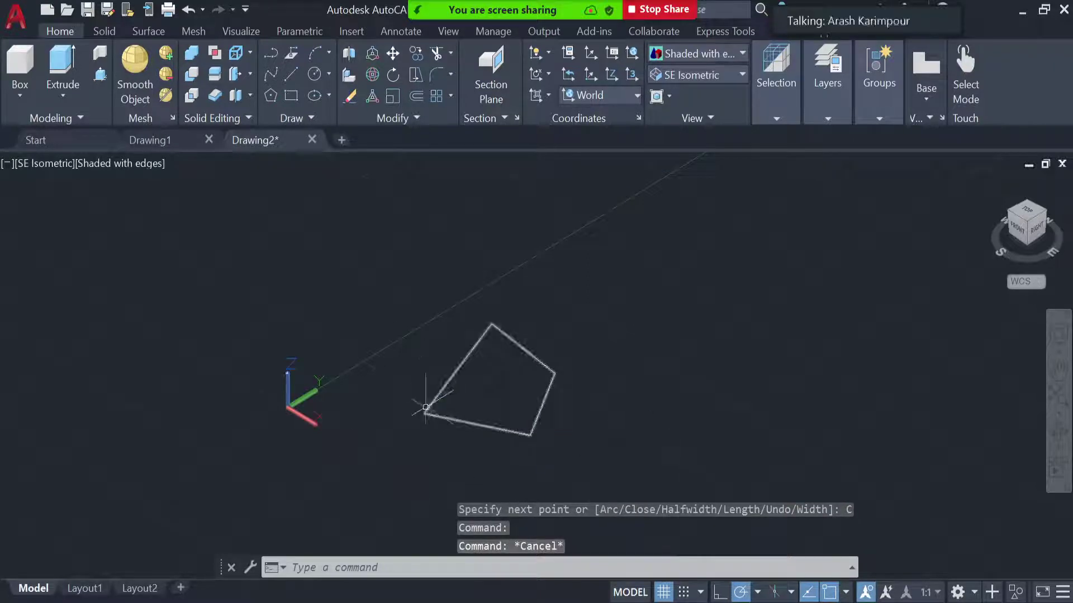
Extrude the four-sided polyline into a solid with a height of 150.
click(1059, 429)
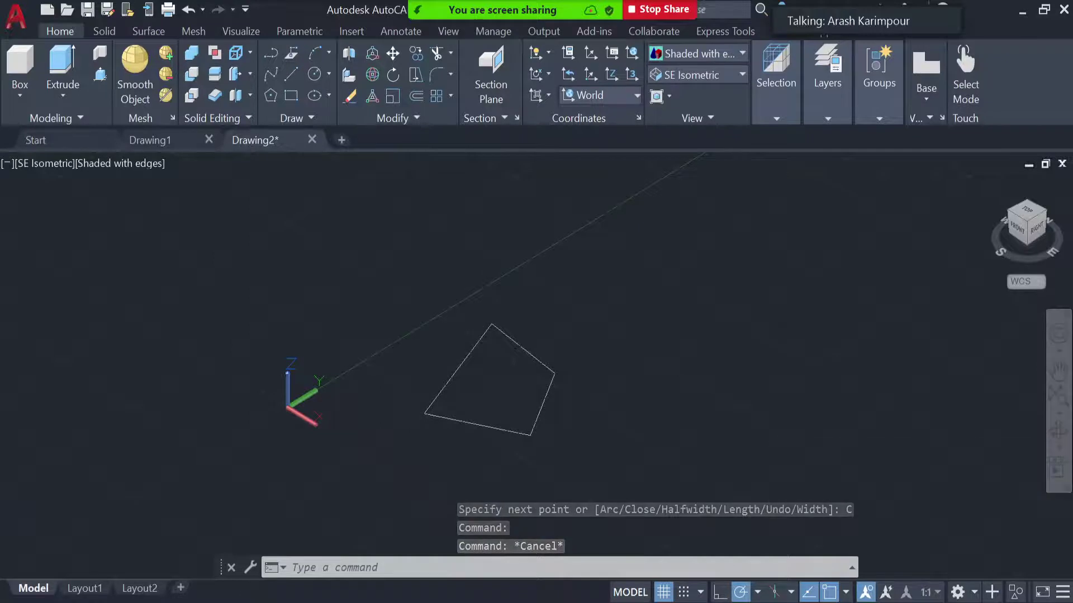
mouse_move(677, 400)
mouse_down()
mouse_move(692, 338)
mouse_move(699, 364)
mouse_move(671, 389)
mouse_move(708, 407)
mouse_up()
key(Escape)
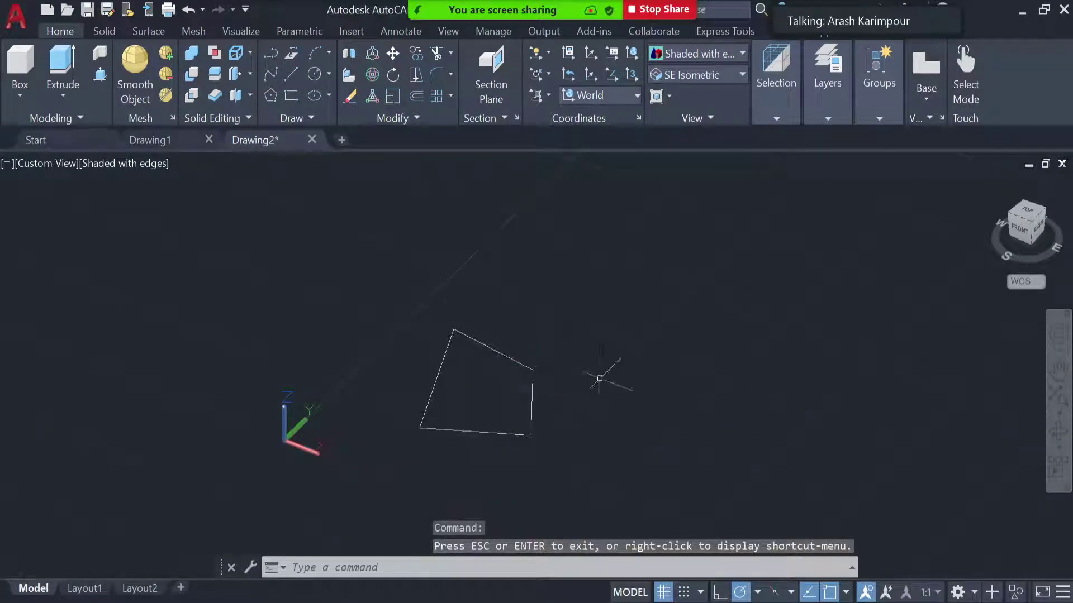
click(61, 62)
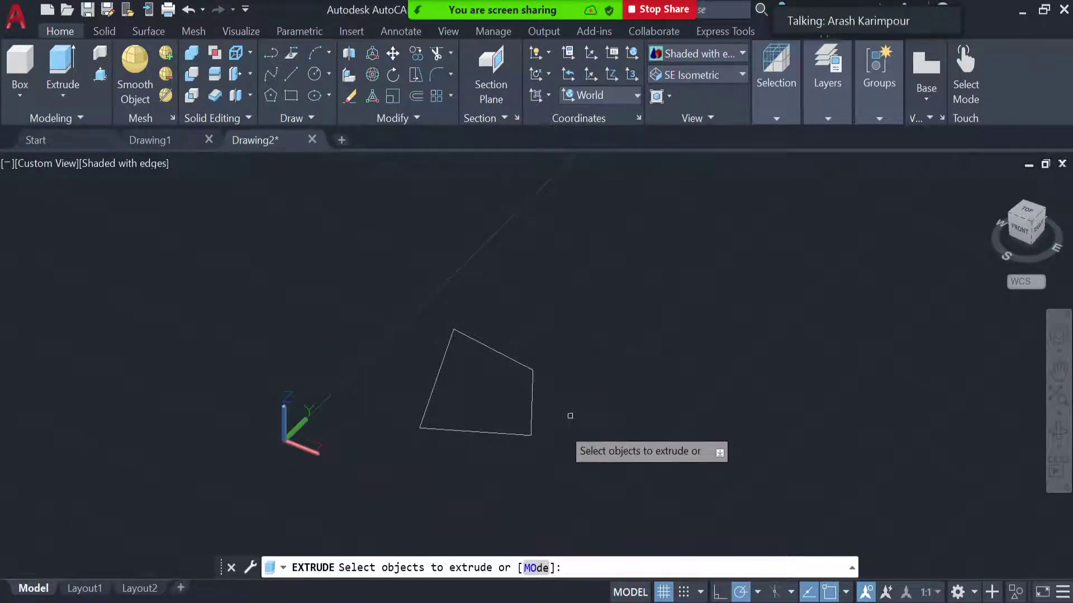
click(512, 434)
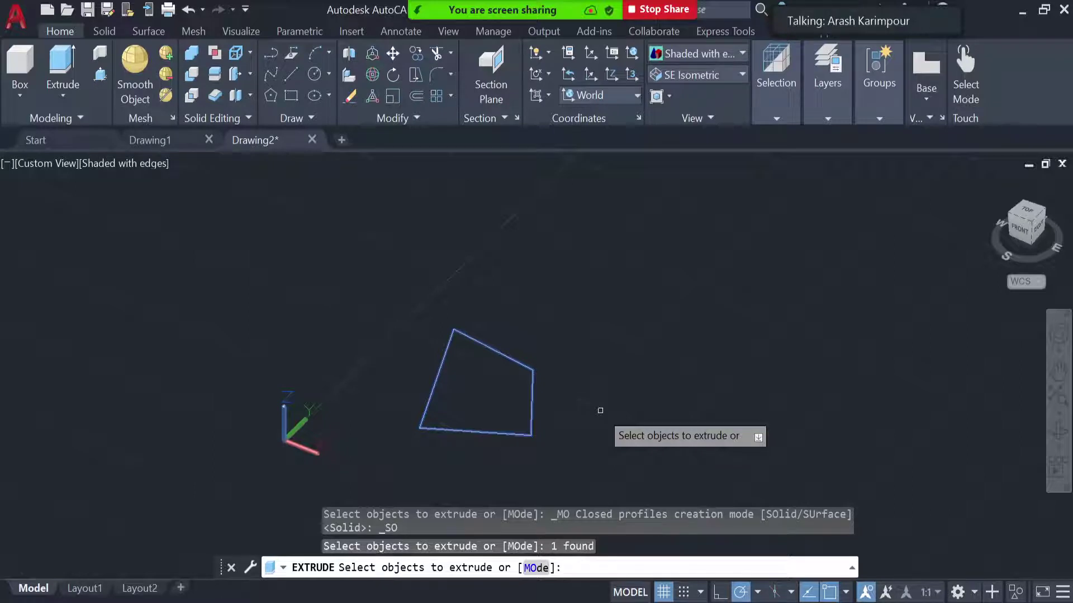
key(Return)
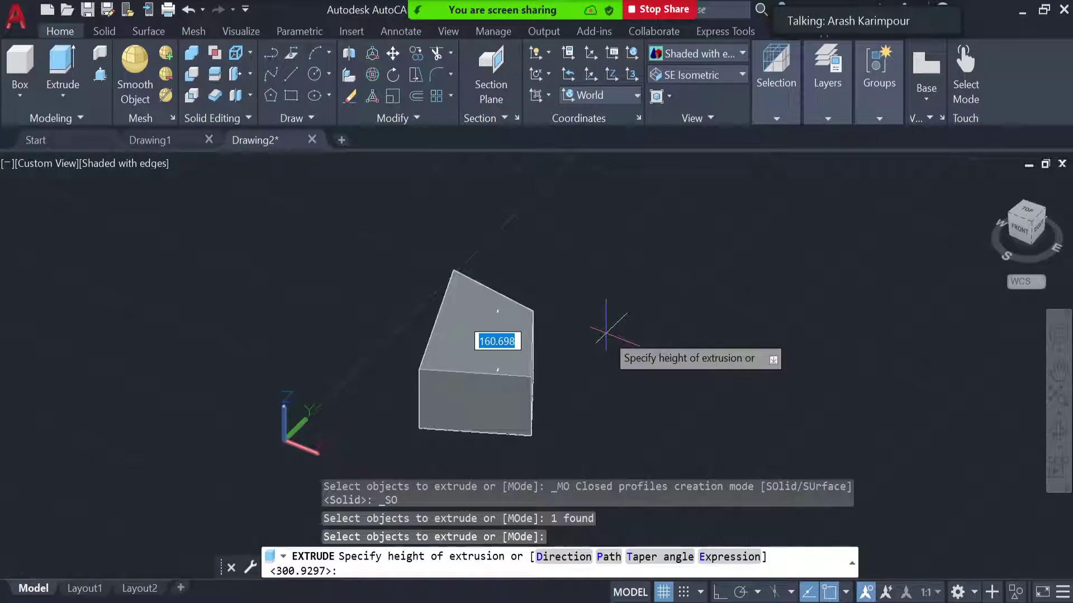
text(150)
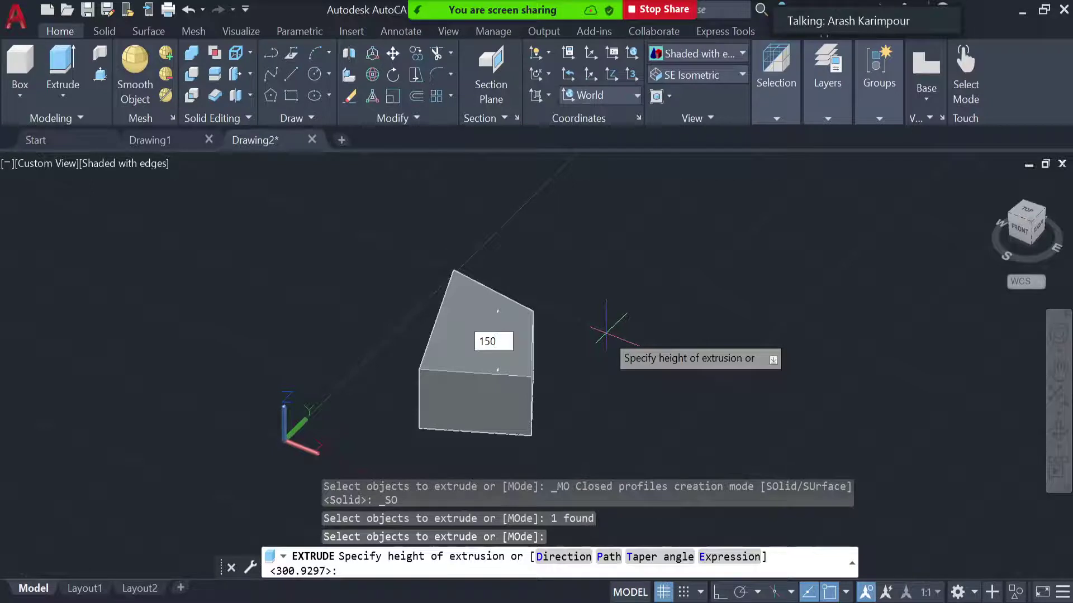
key(Return)
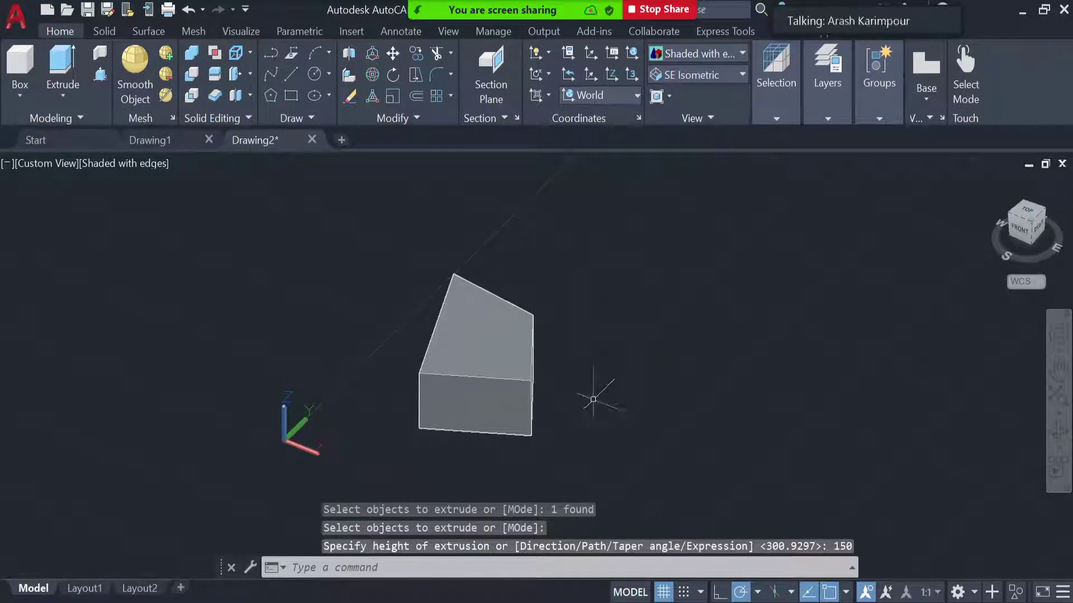
Draw a circle on the ground plane beside the extruded four-sided solid.
click(1057, 430)
drag(783, 400, 756, 389)
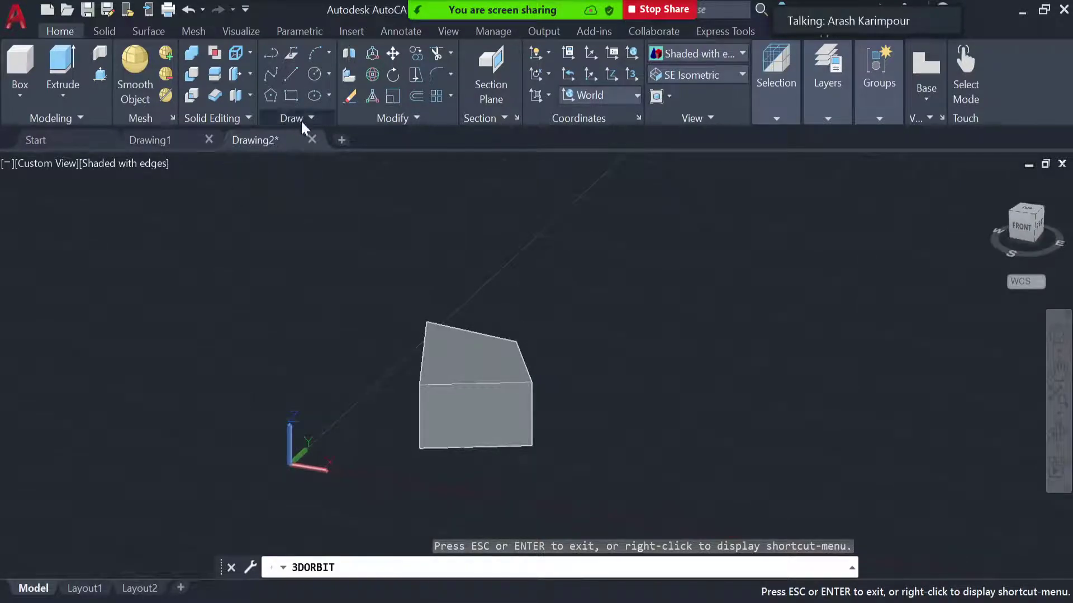
click(314, 75)
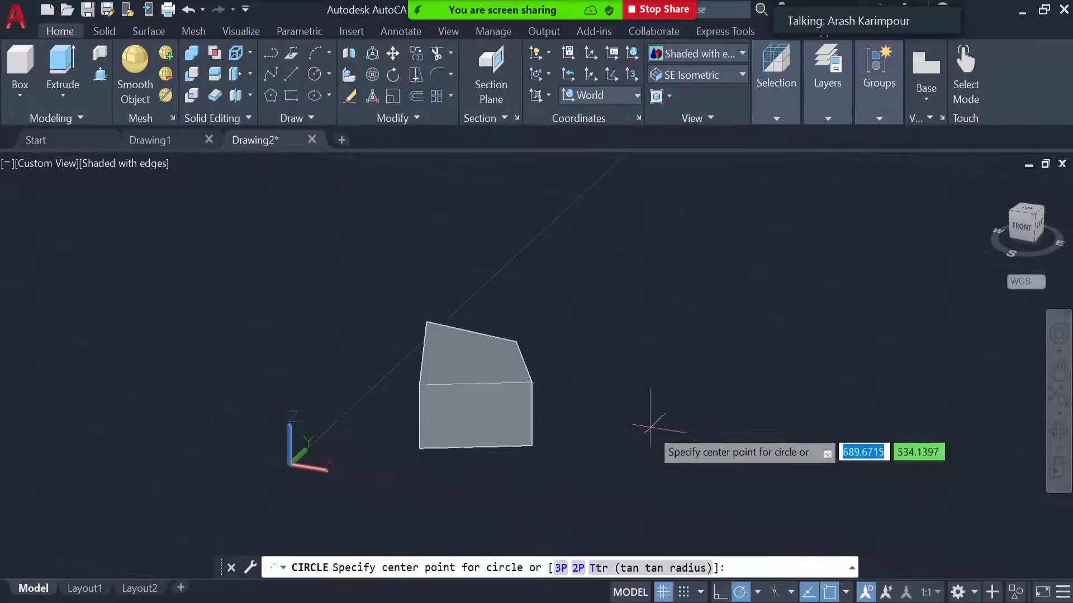
click(658, 441)
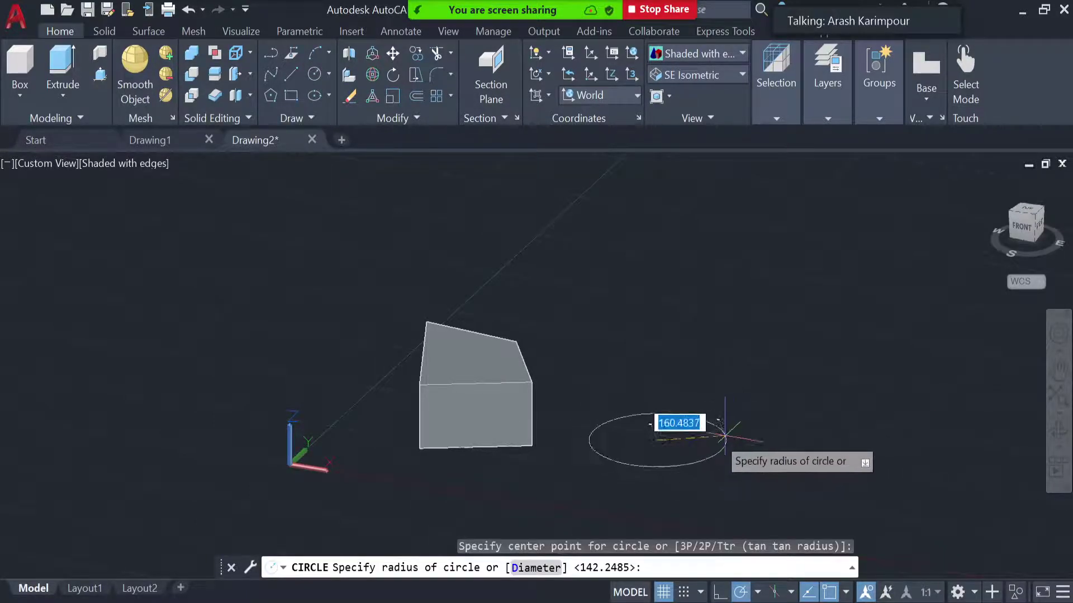
click(705, 439)
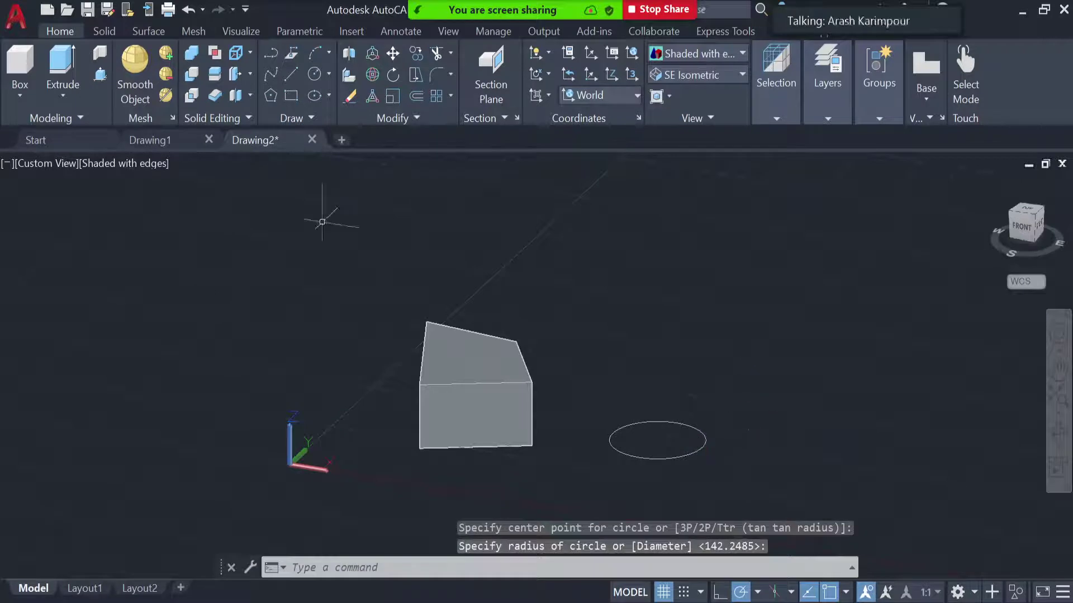
Extrude the circle into a cylinder with a height of 100.
click(70, 59)
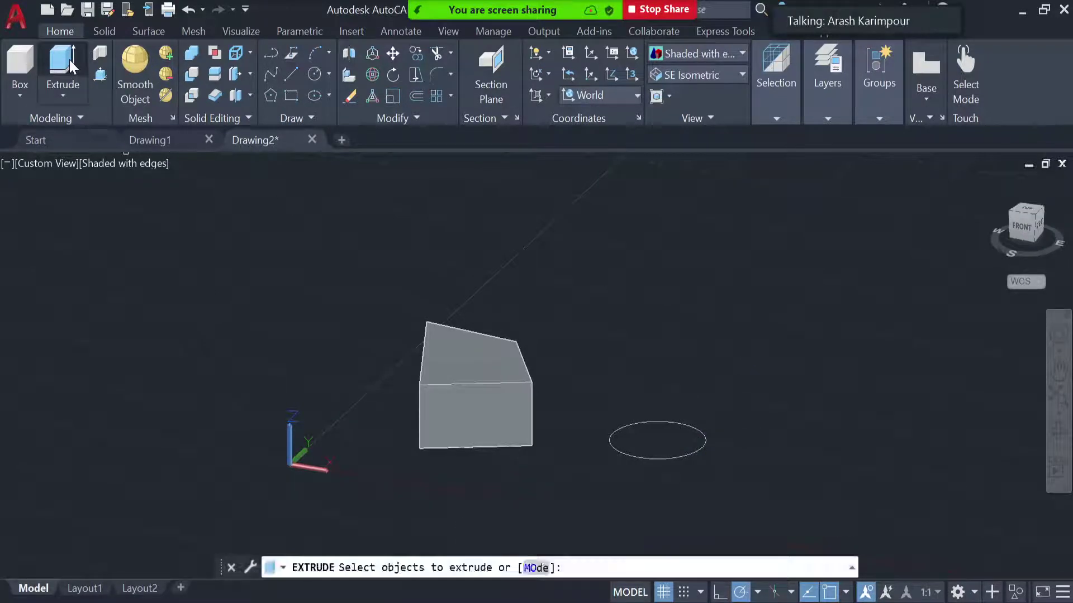
click(695, 427)
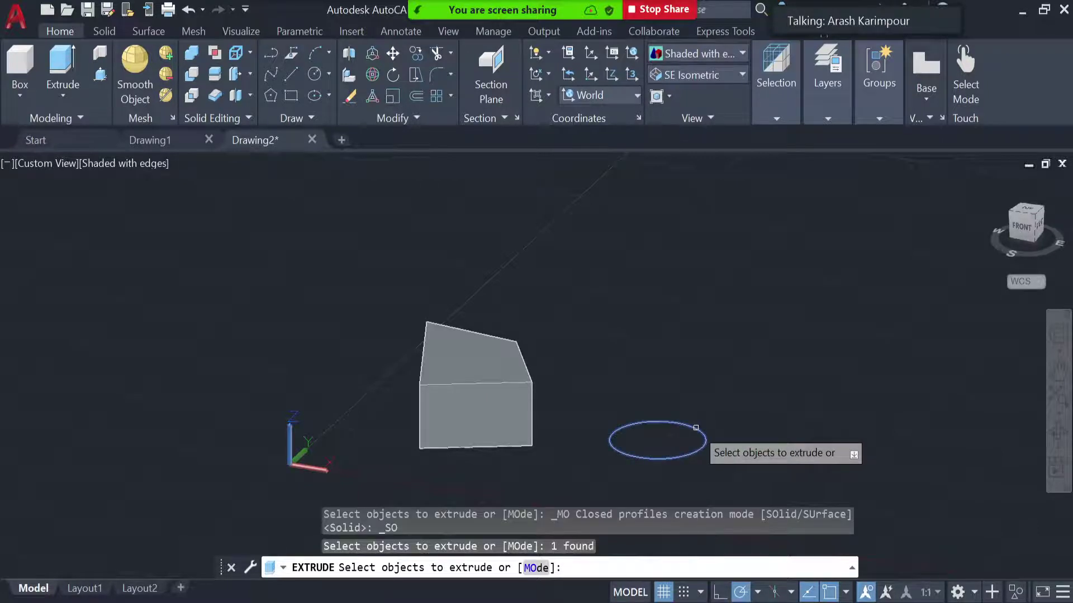
key(Return)
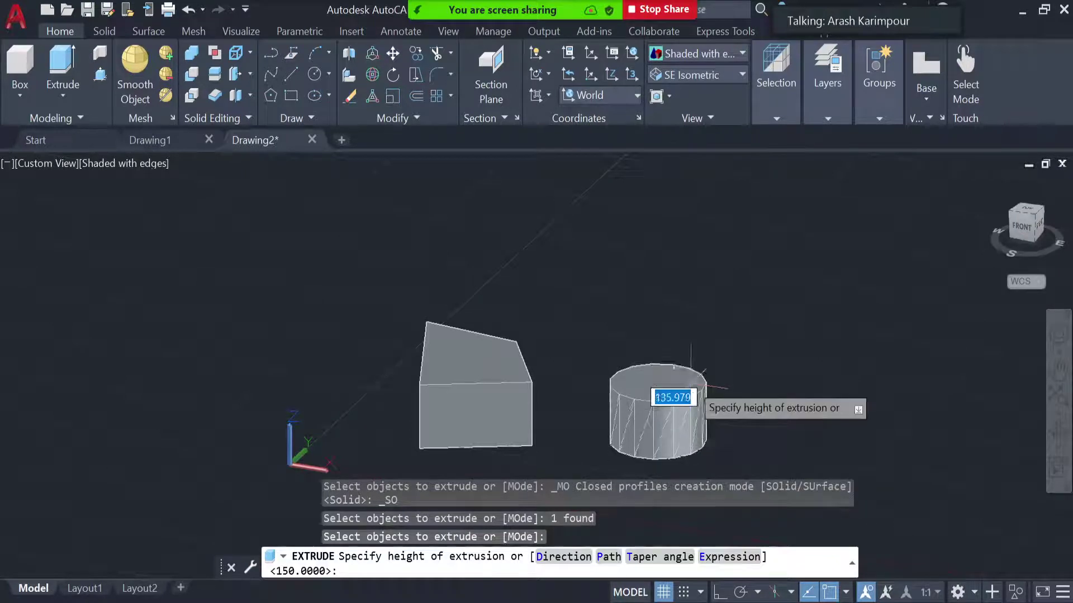
text(100)
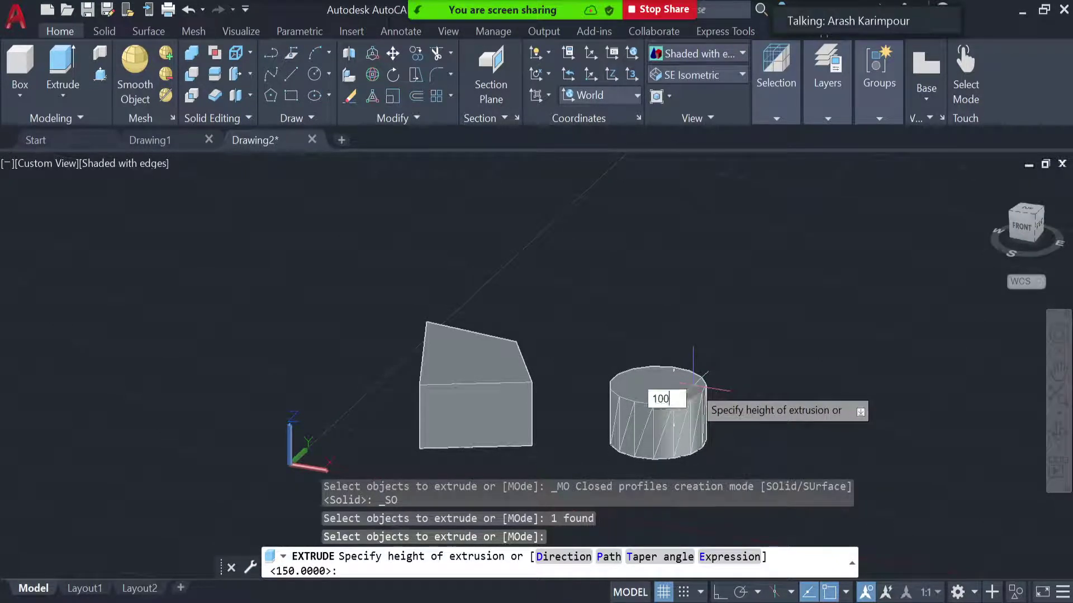
key(Return)
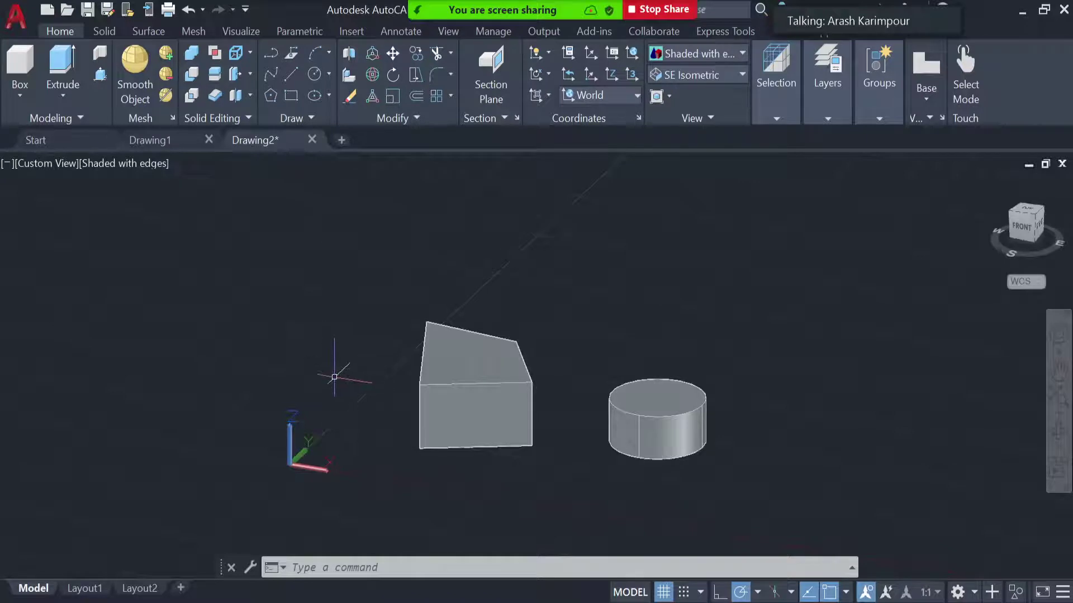
Erase both extruded solids from the drawing.
text(p)
key(Return)
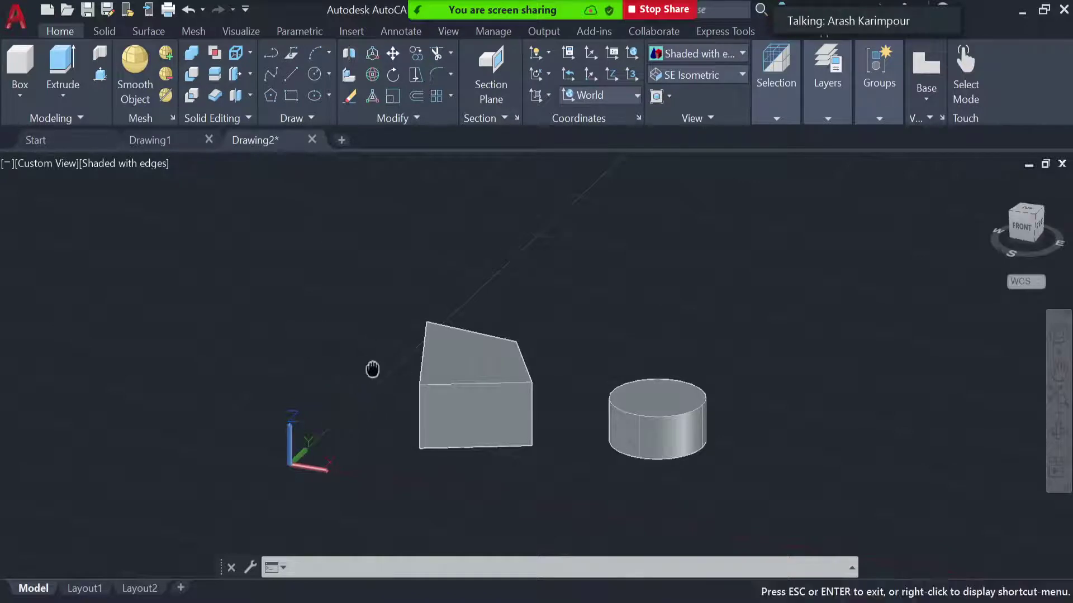
drag(371, 366, 214, 388)
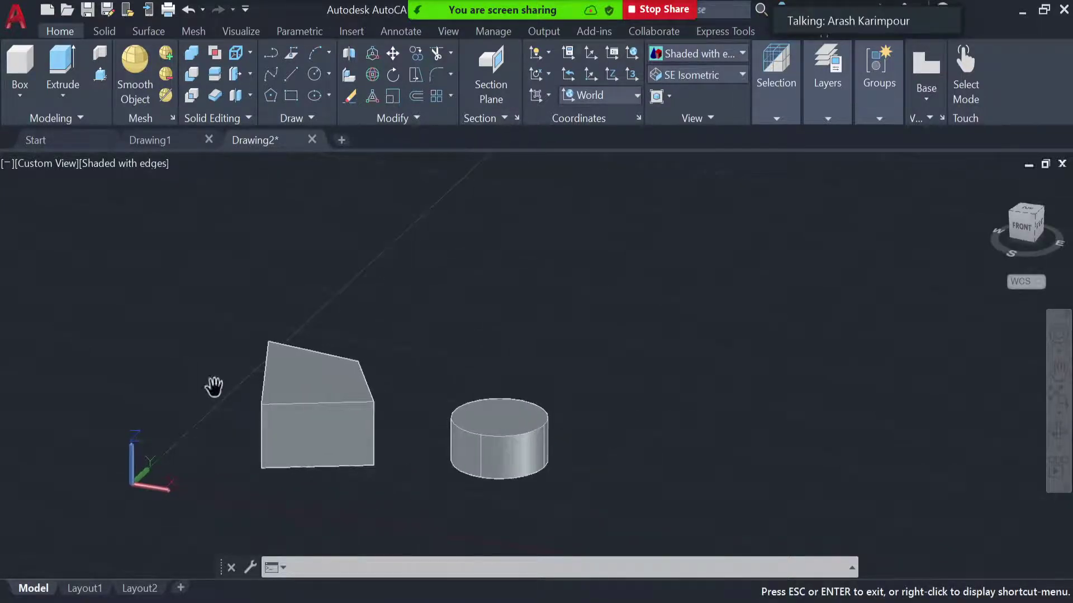
scroll(212, 387, up, 1)
key(Escape)
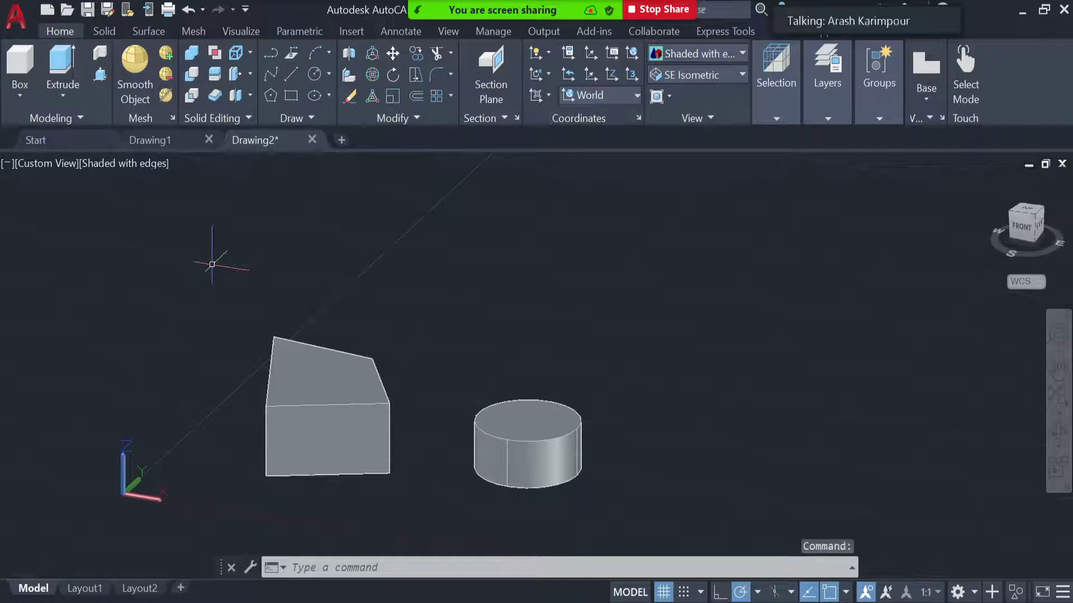
key(ctrl+a)
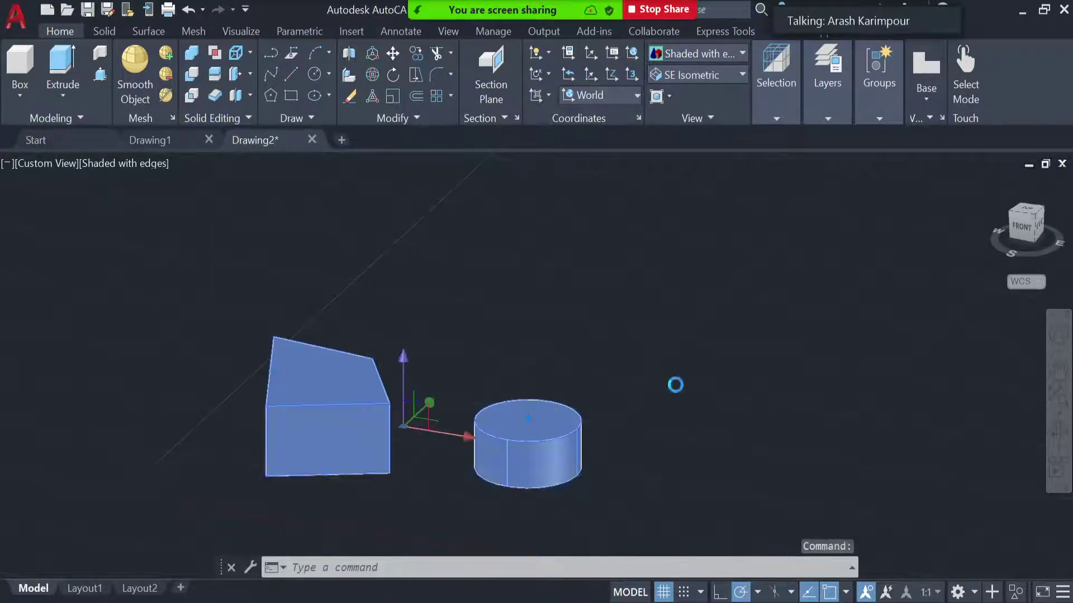
key(Delete)
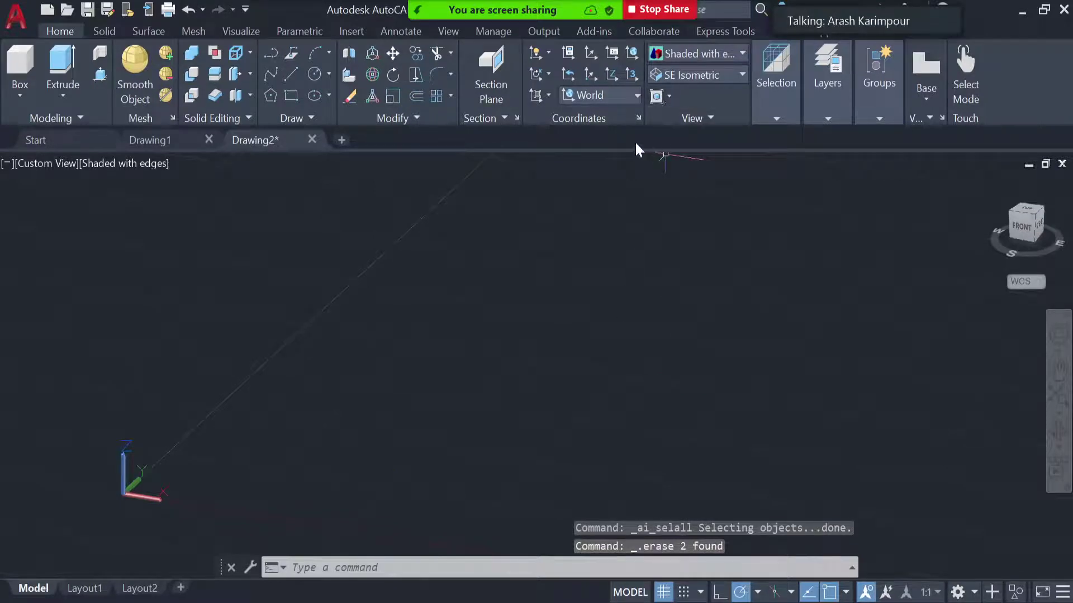
Switch to the Top view and draw a closed rectangular polyline about 239 units wide.
click(727, 76)
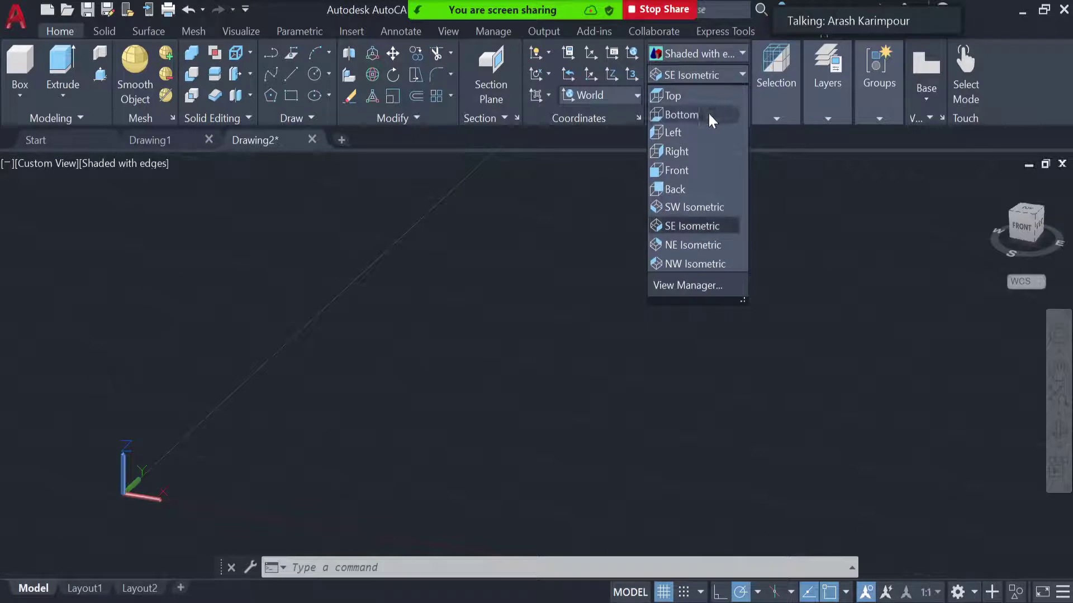
click(704, 97)
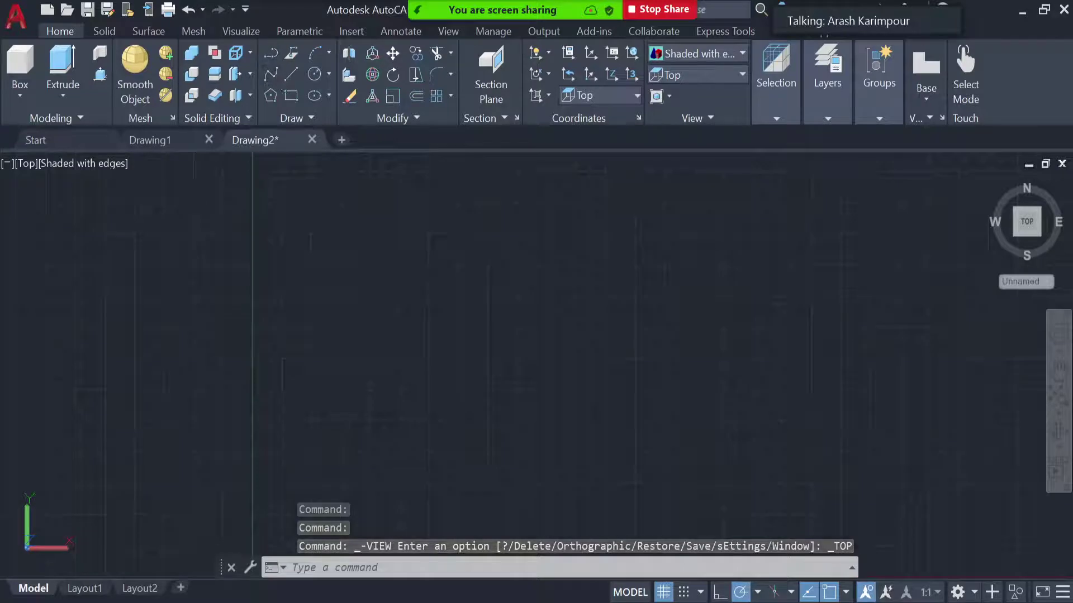
click(272, 73)
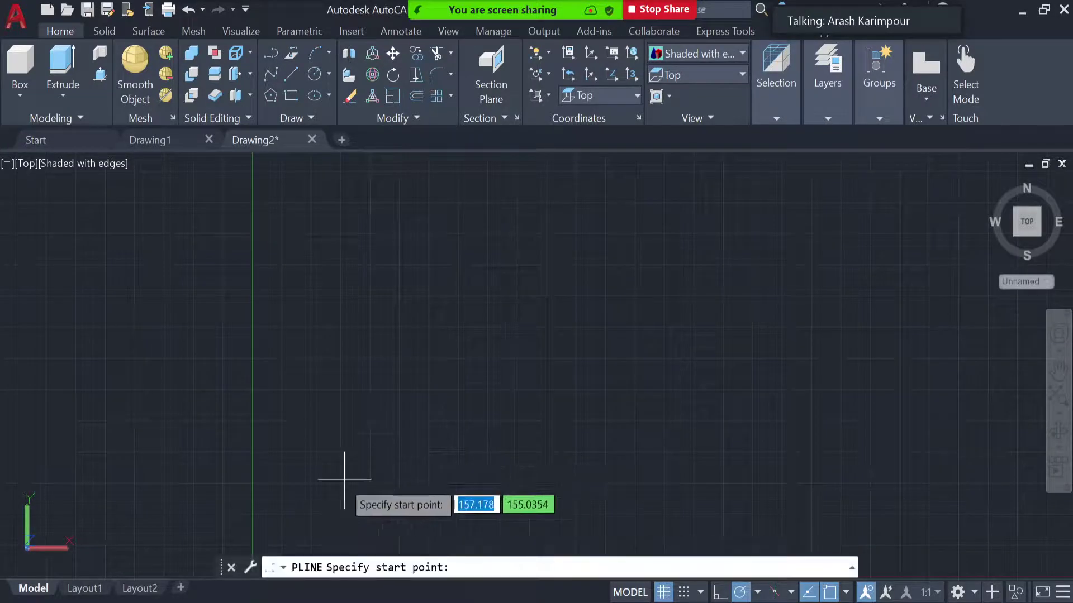
click(311, 503)
click(453, 503)
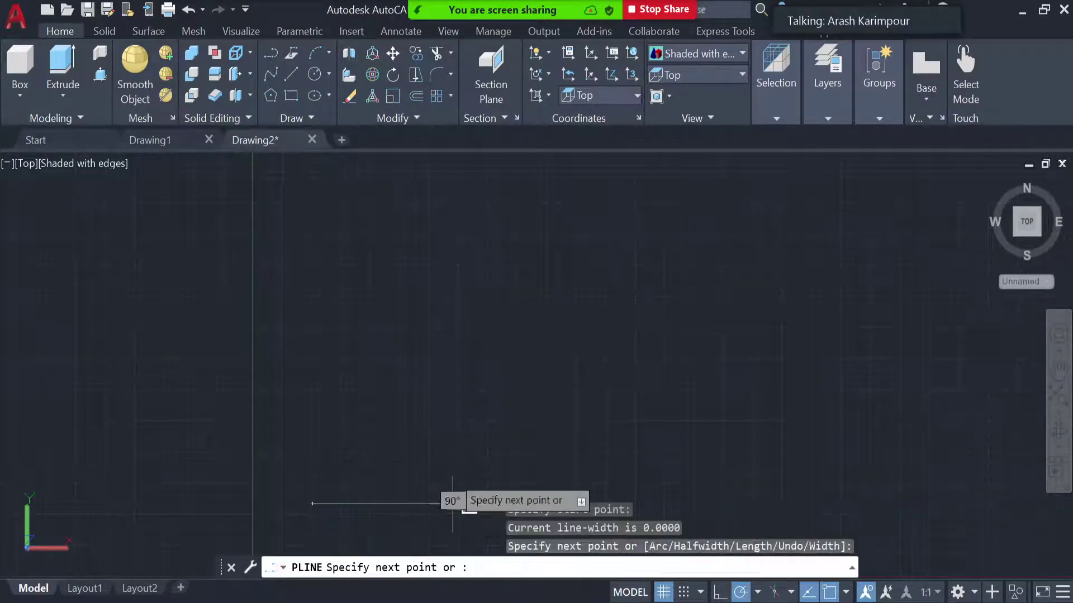
click(453, 418)
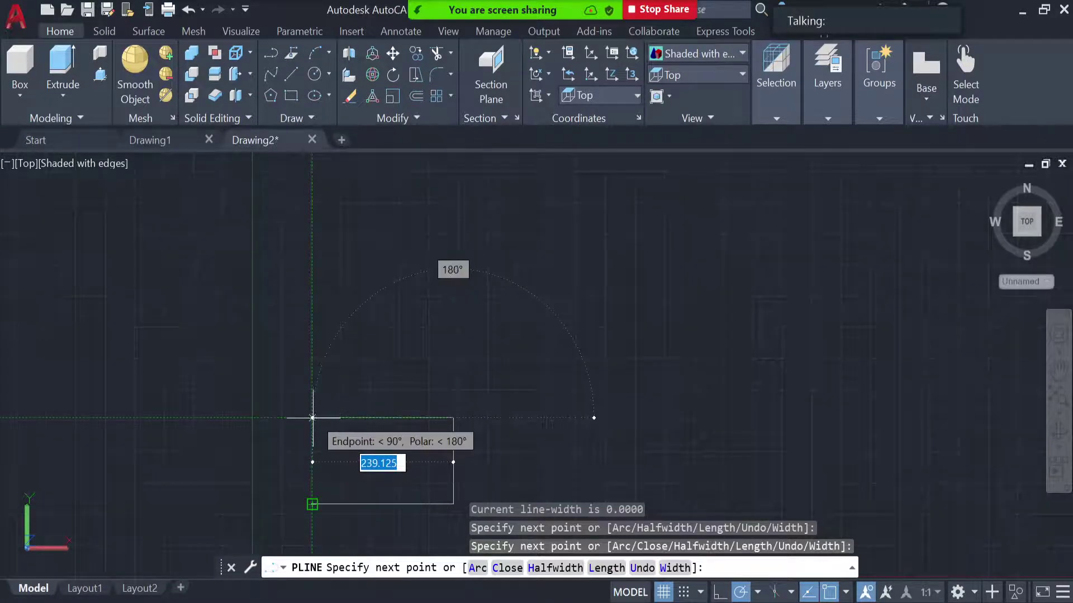
click(312, 418)
click(507, 568)
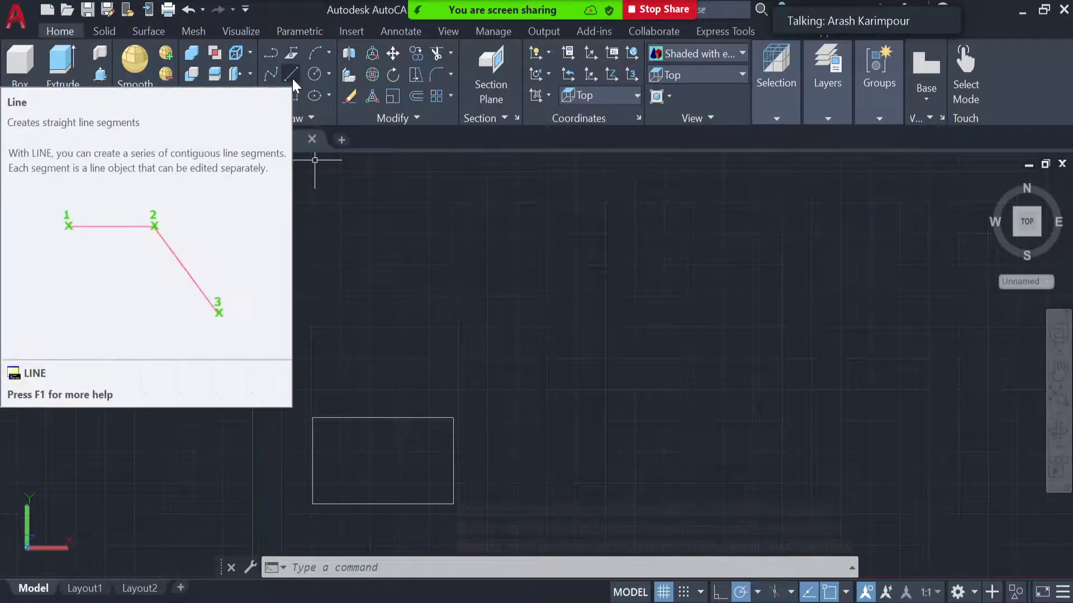
Draw a closed rectangle about 328 units wide from separate Line segments beside the polyline rectangle.
click(292, 76)
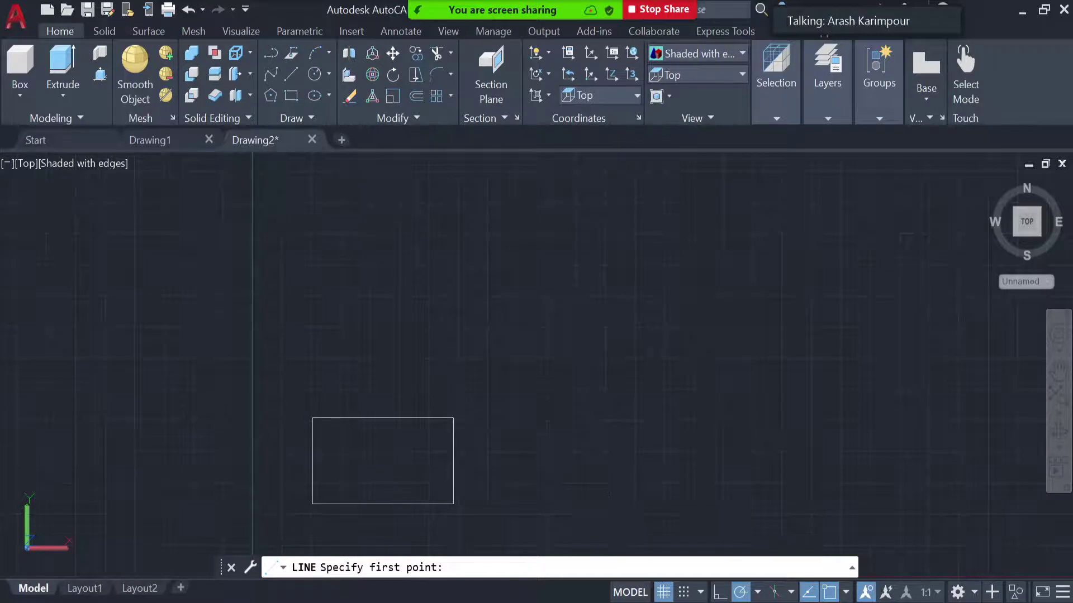
click(608, 520)
click(801, 520)
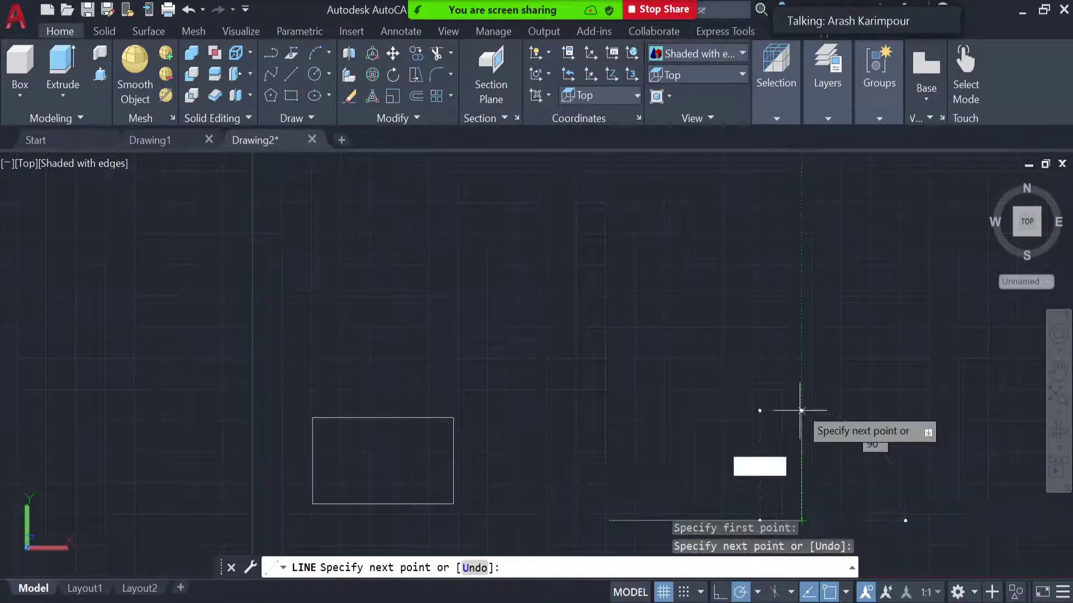
click(799, 386)
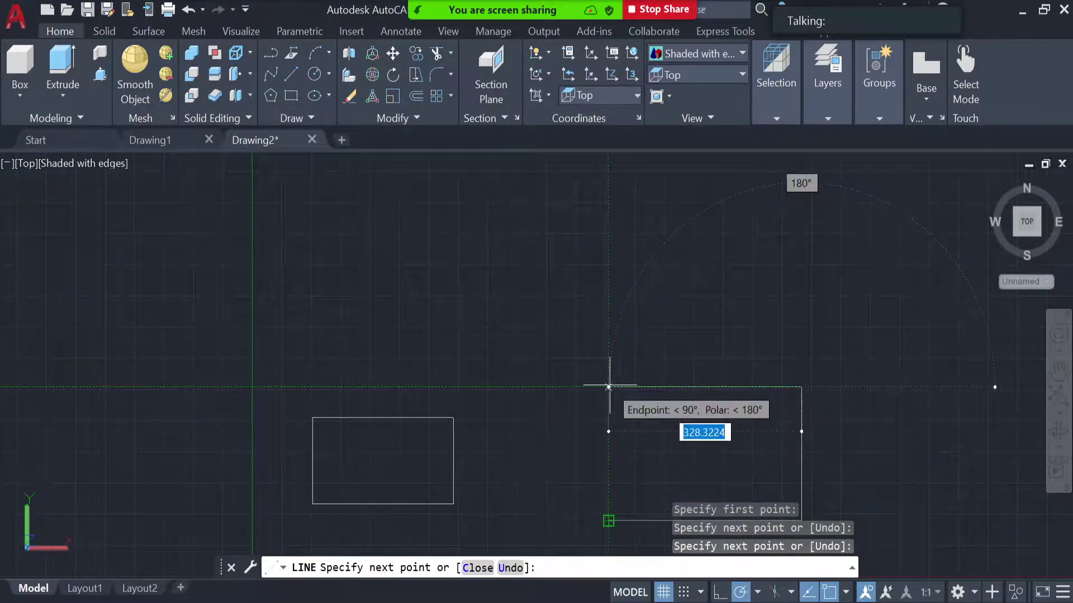
click(607, 387)
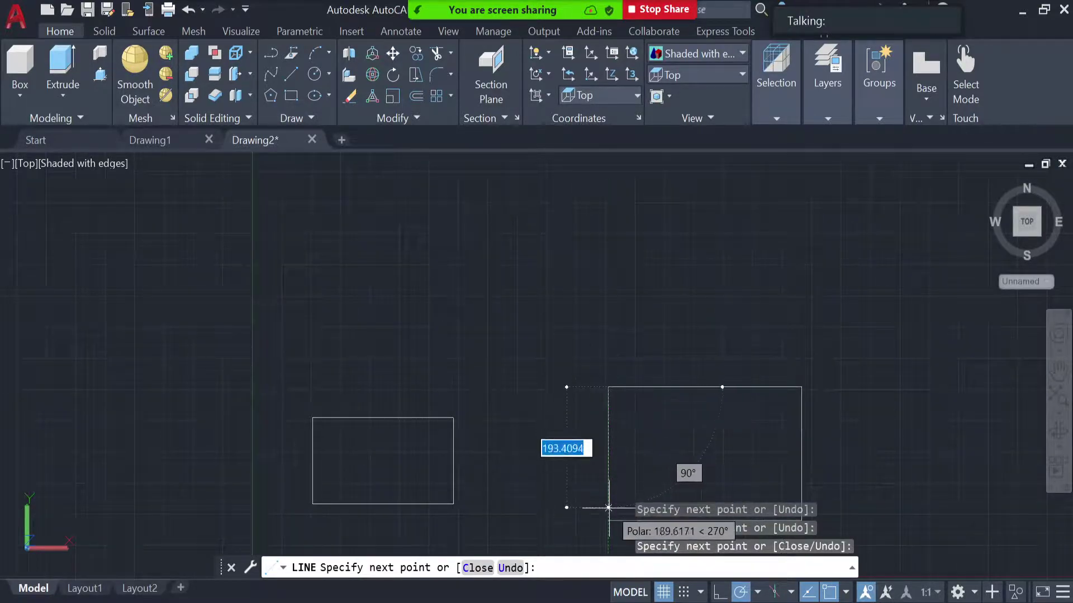
click(478, 567)
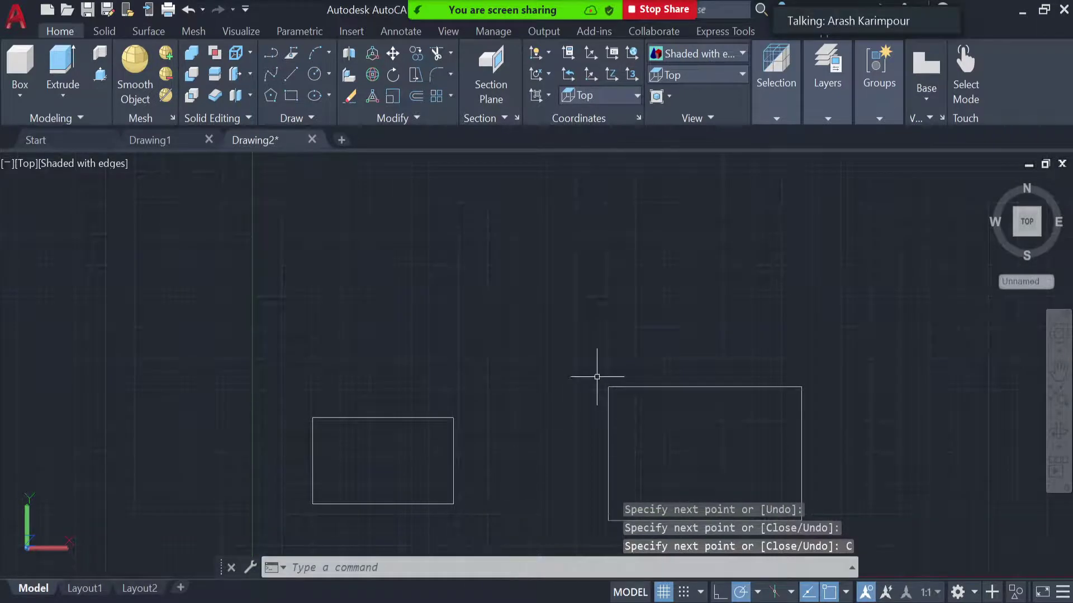
Select the polyline rectangle and the four-line rectangle in turn to compare single-object and separate-segment construction, clearing each selection.
click(426, 417)
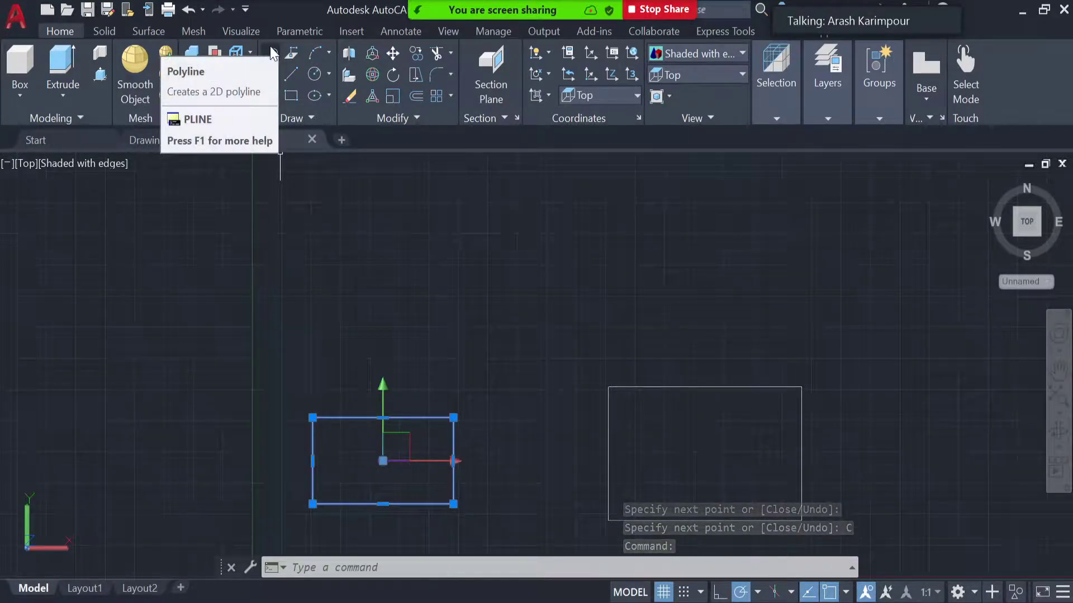
click(579, 377)
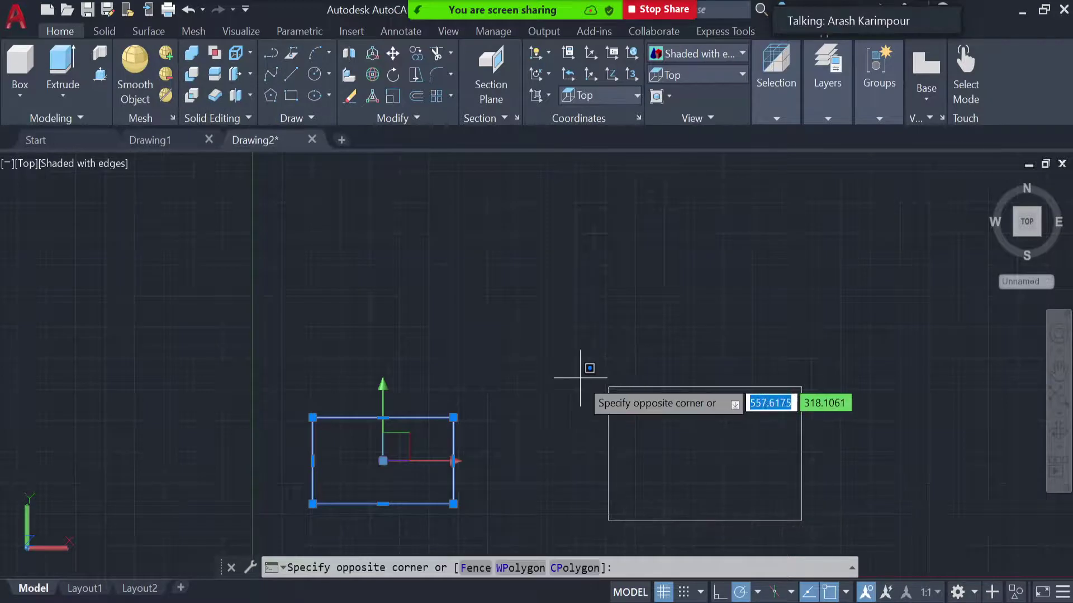
key(Escape)
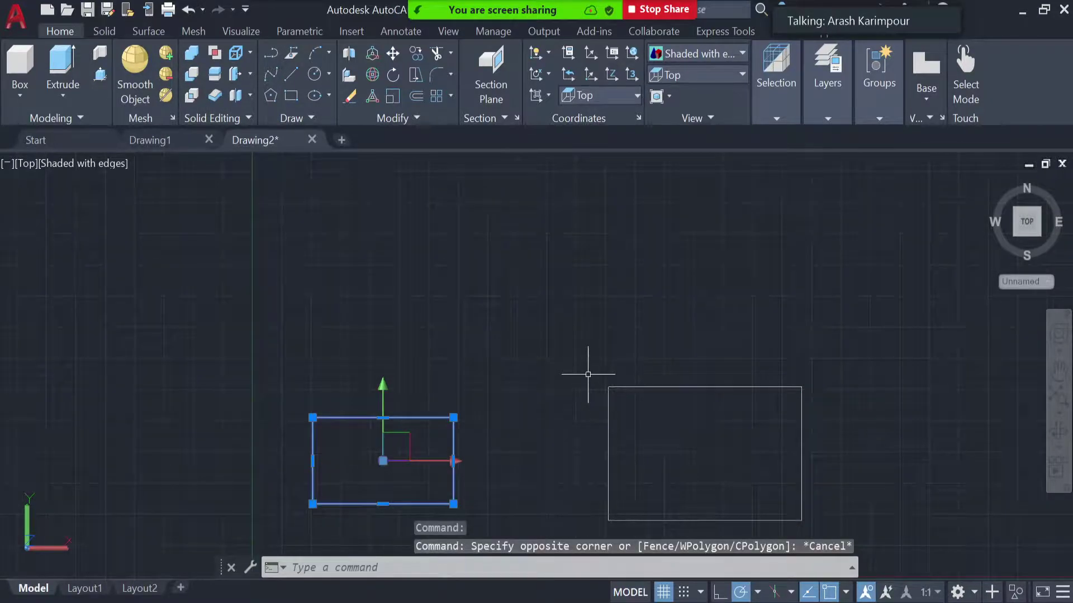
key(Escape)
click(588, 374)
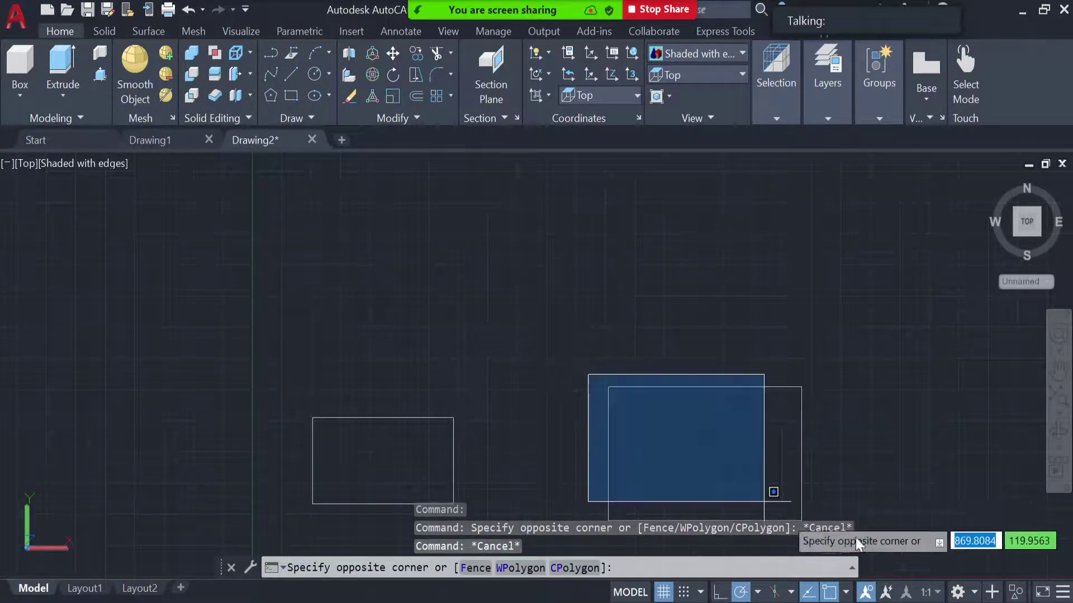
click(866, 509)
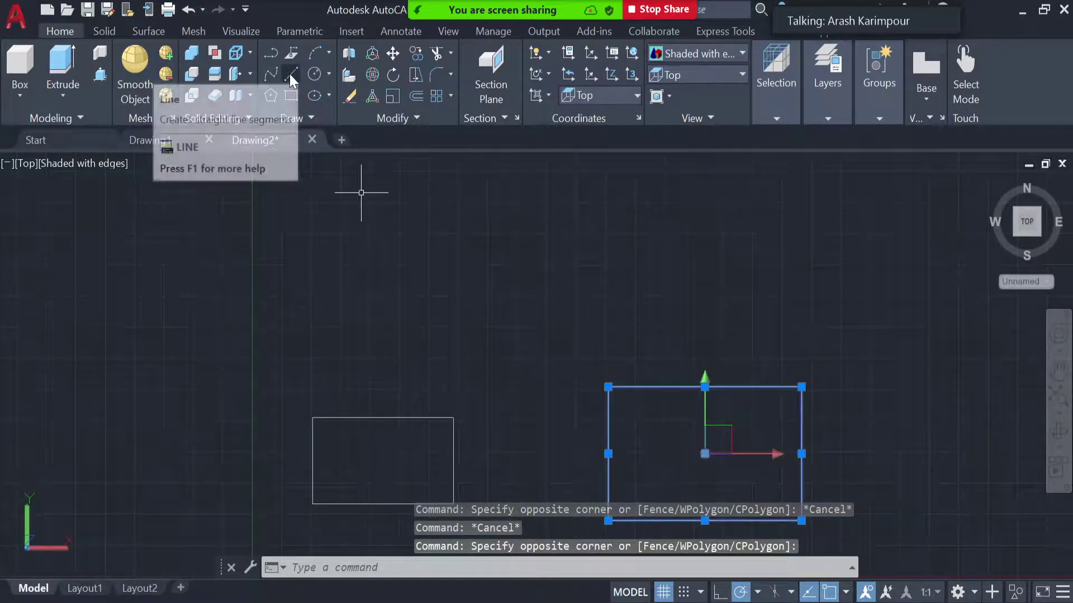
key(Escape)
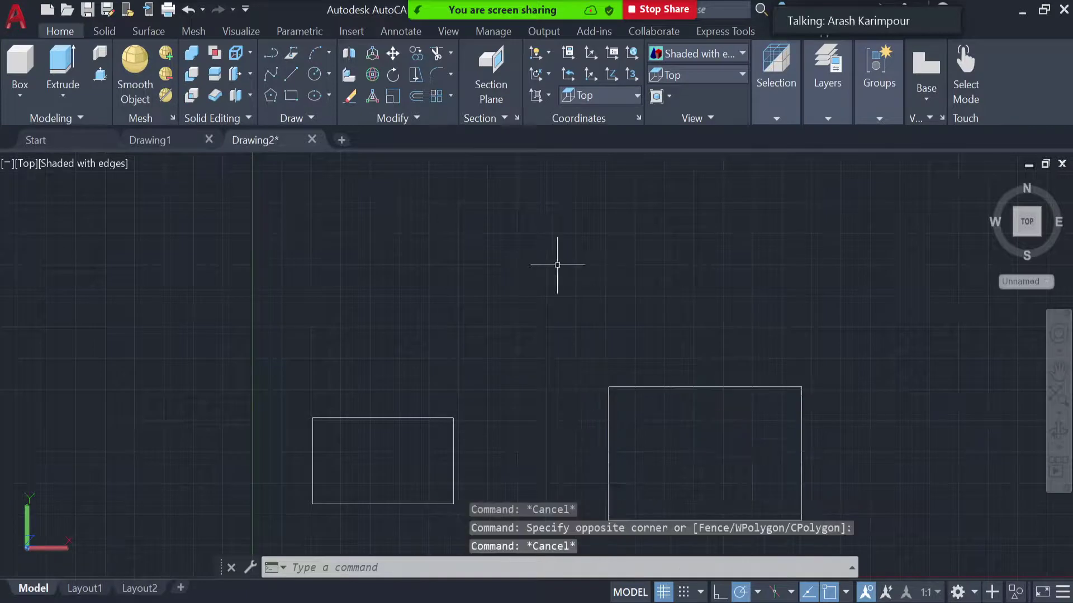
Switch to the SE Isometric view and set the coordinate system to World.
click(705, 73)
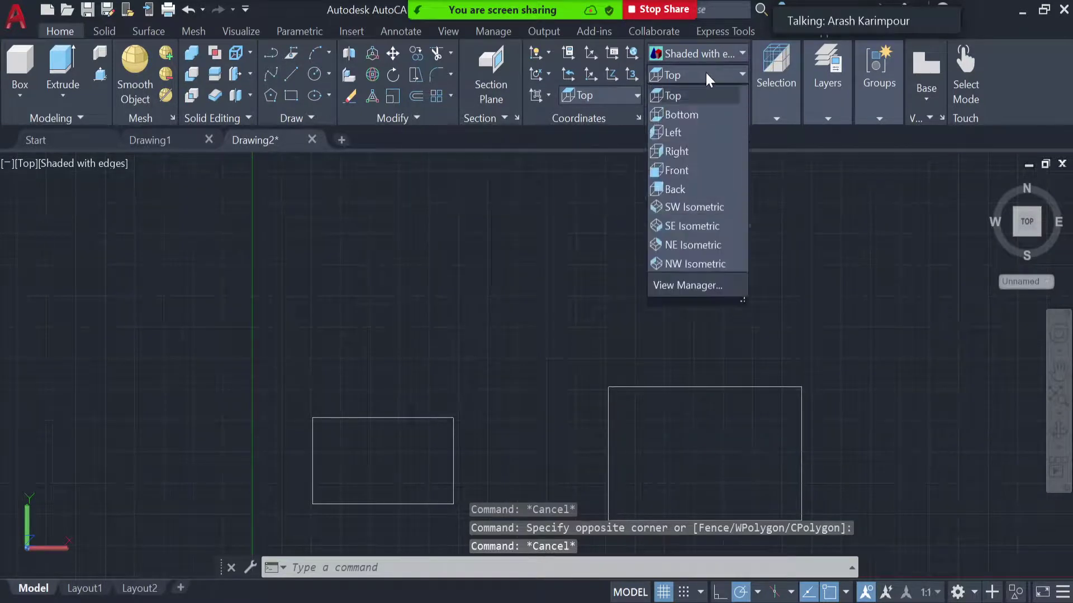
click(706, 226)
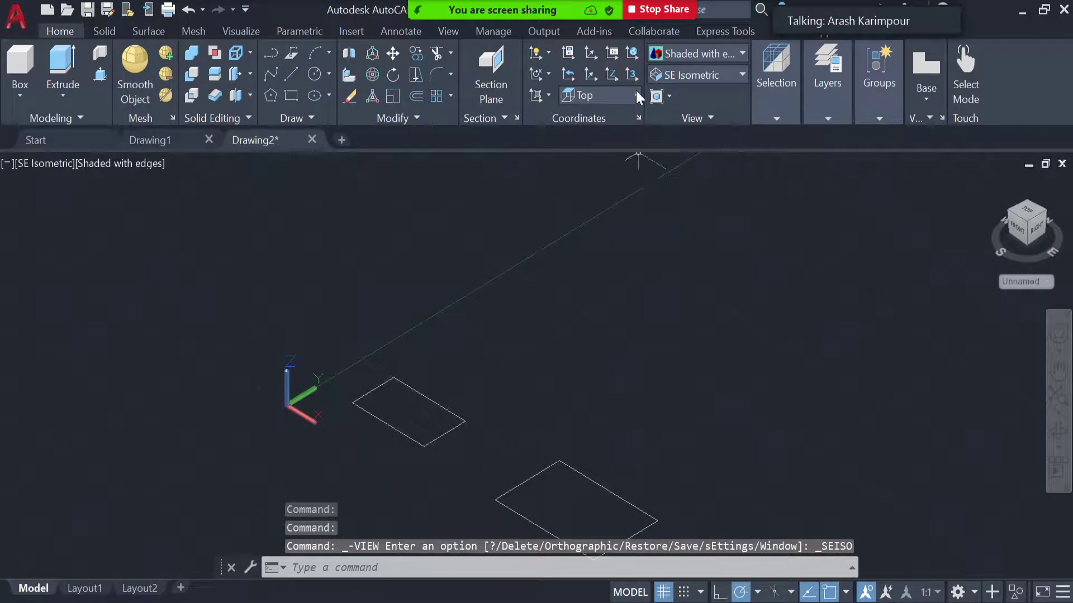
click(632, 52)
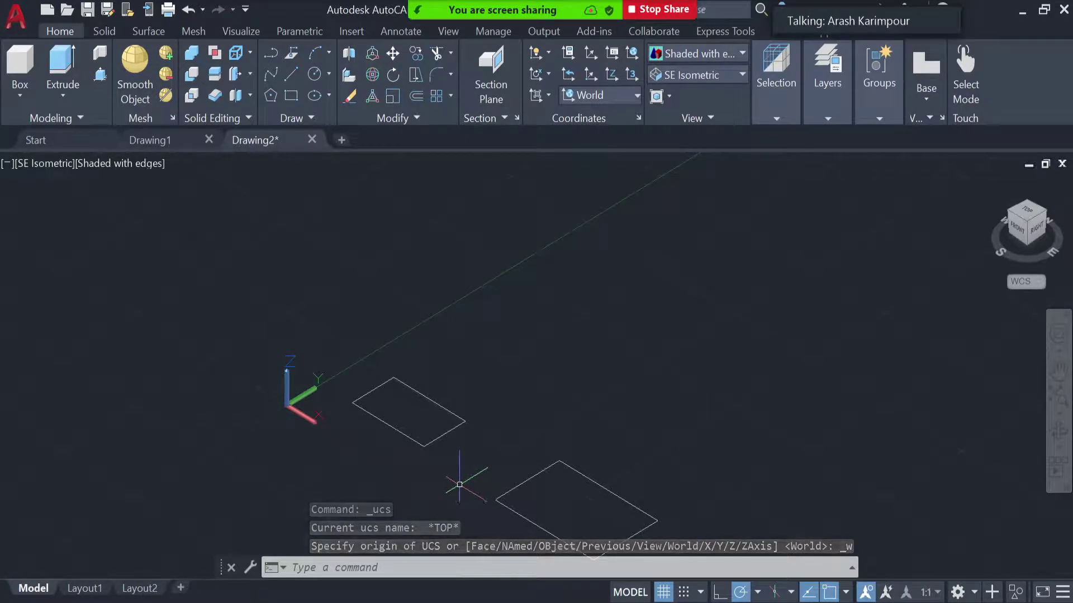
mouse_move(458, 484)
middle_down()
mouse_move(460, 469)
mouse_move(412, 411)
mouse_move(391, 424)
middle_up()
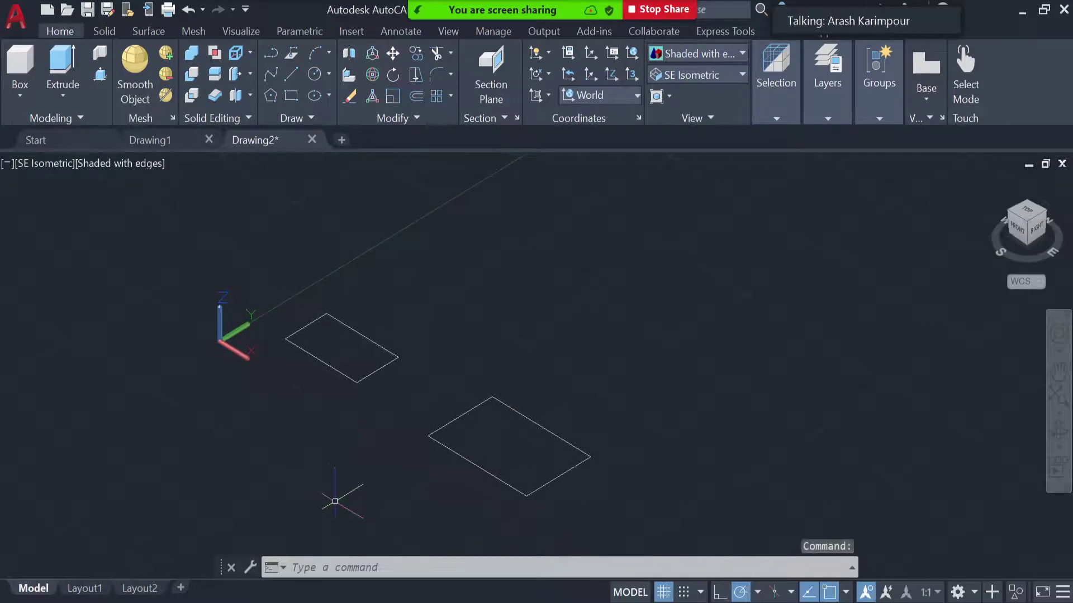
Extrude the closed polyline rectangle to a height of 100.
click(57, 62)
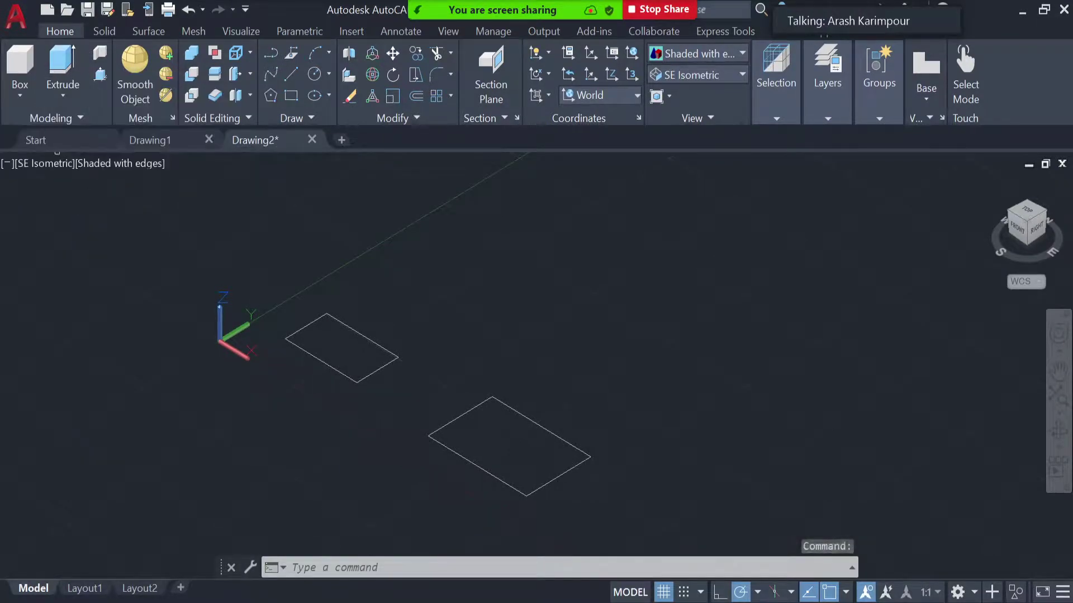
click(311, 355)
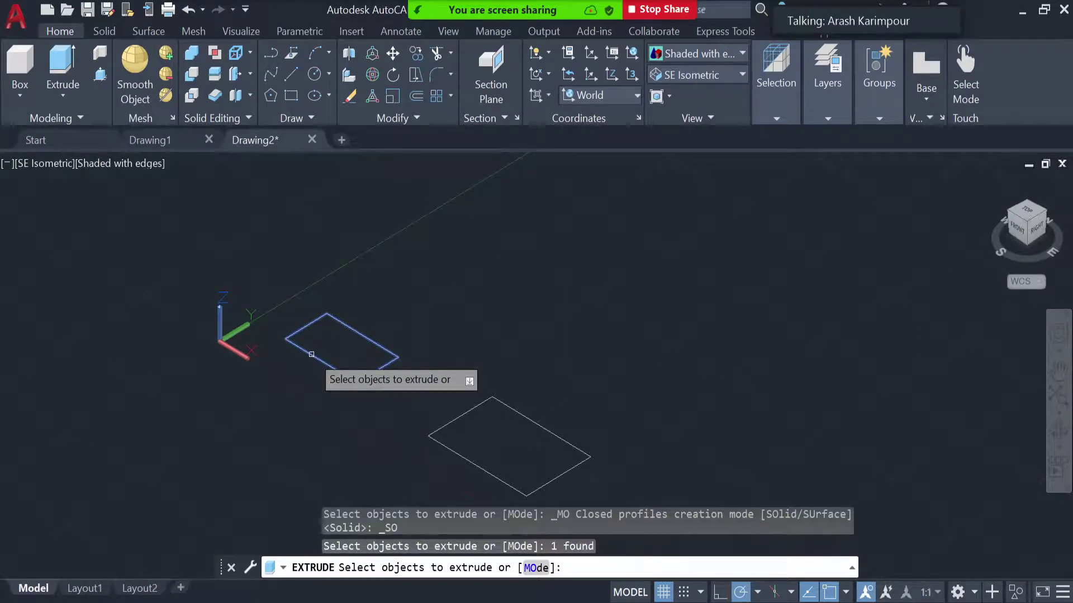
key(Return)
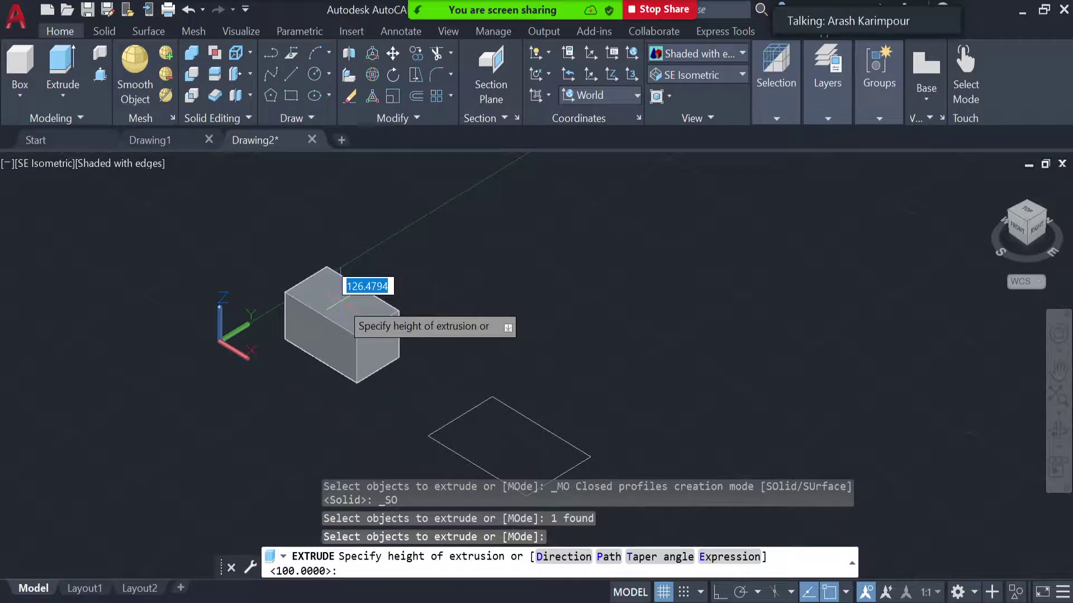
text(100)
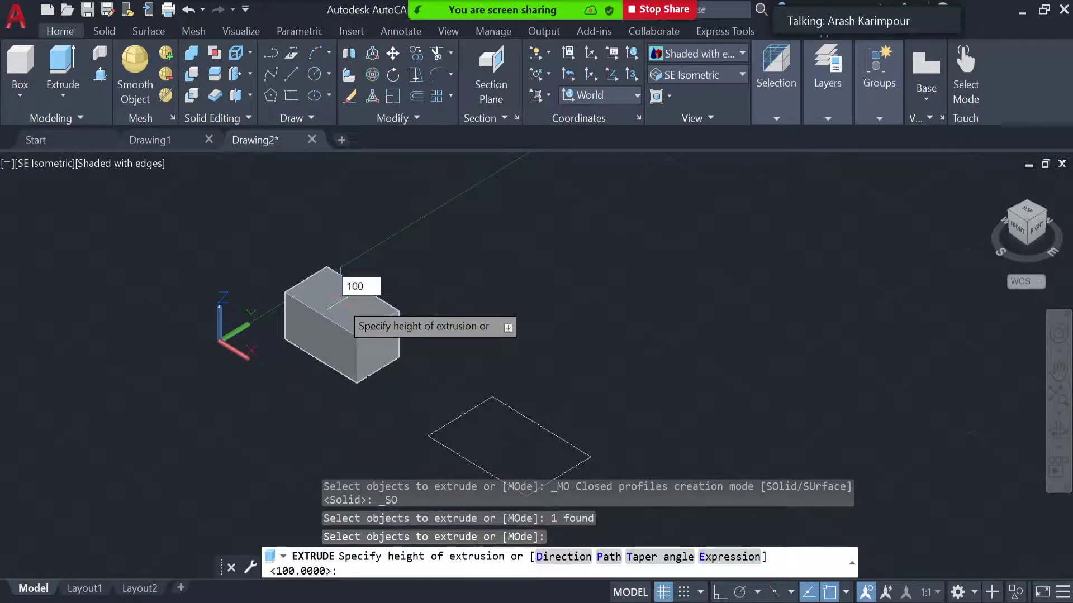
key(Return)
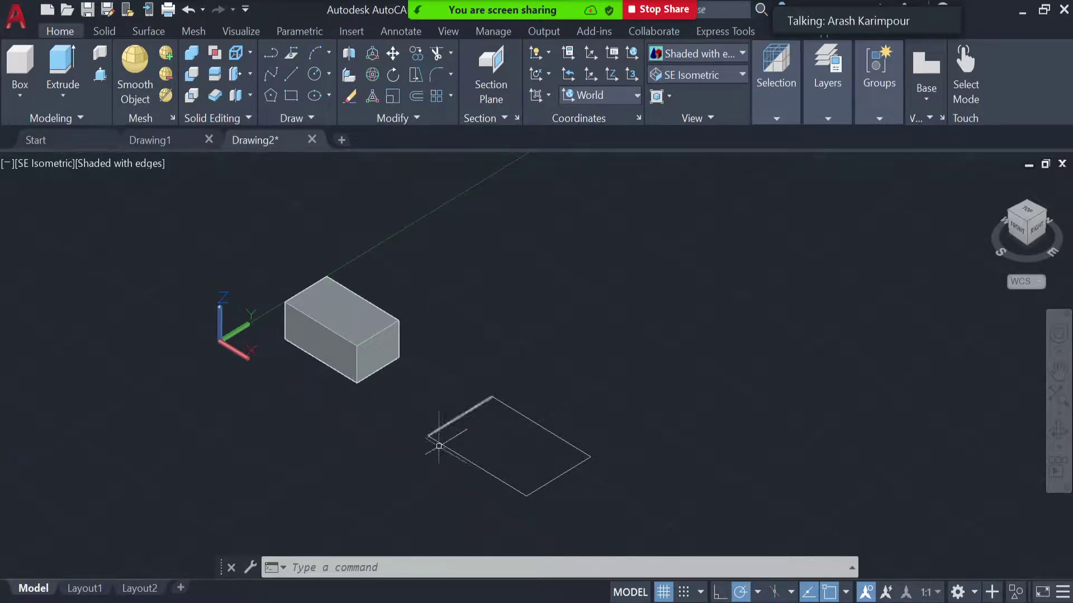
Extrude all four separate lines of the larger rectangle together to a height of 100.
click(62, 59)
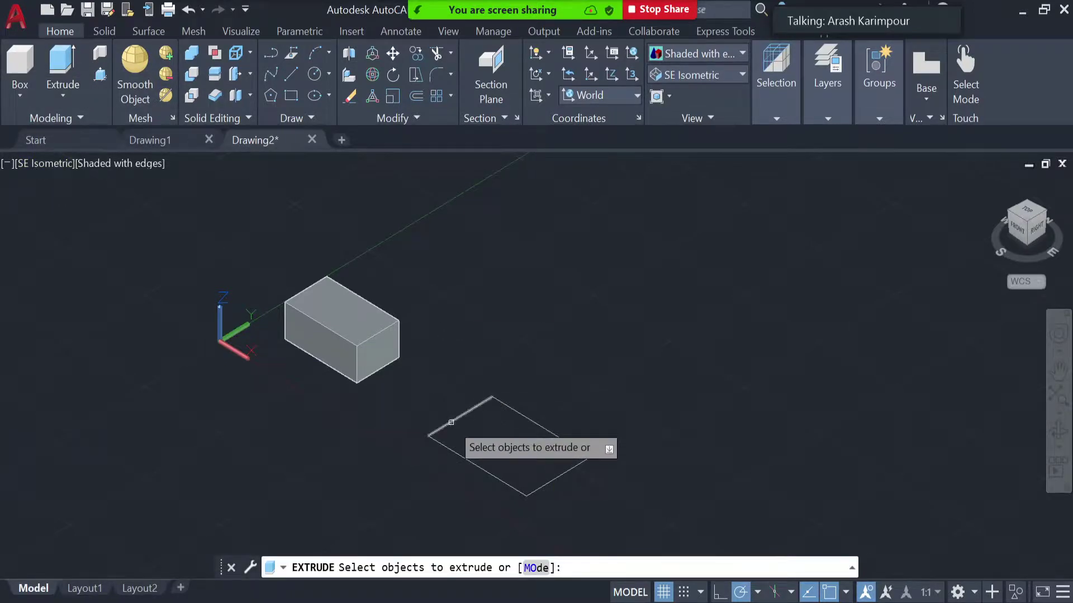
click(450, 420)
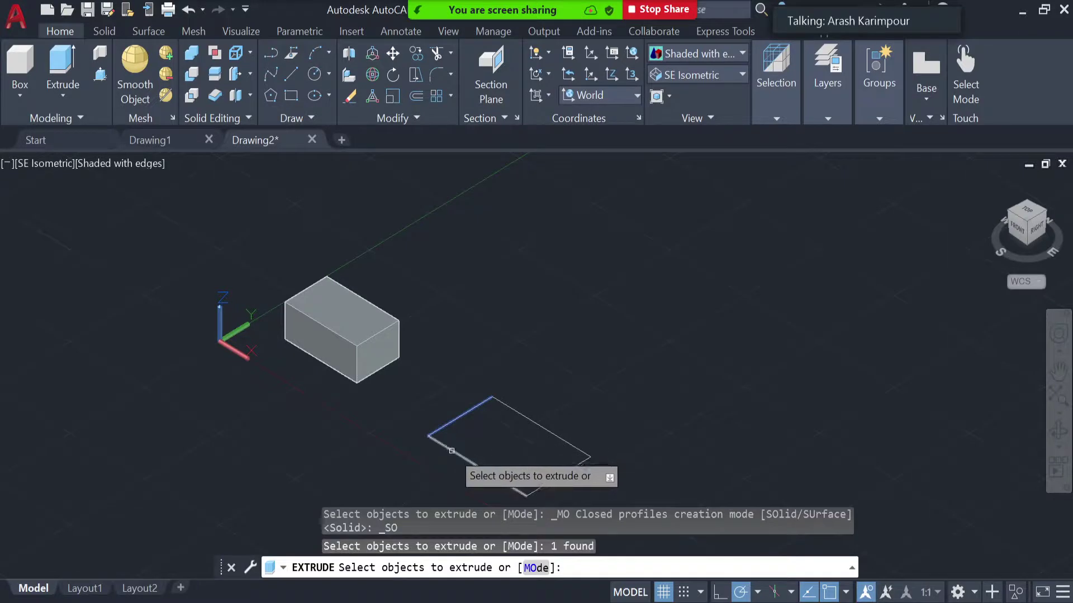
click(449, 450)
click(579, 461)
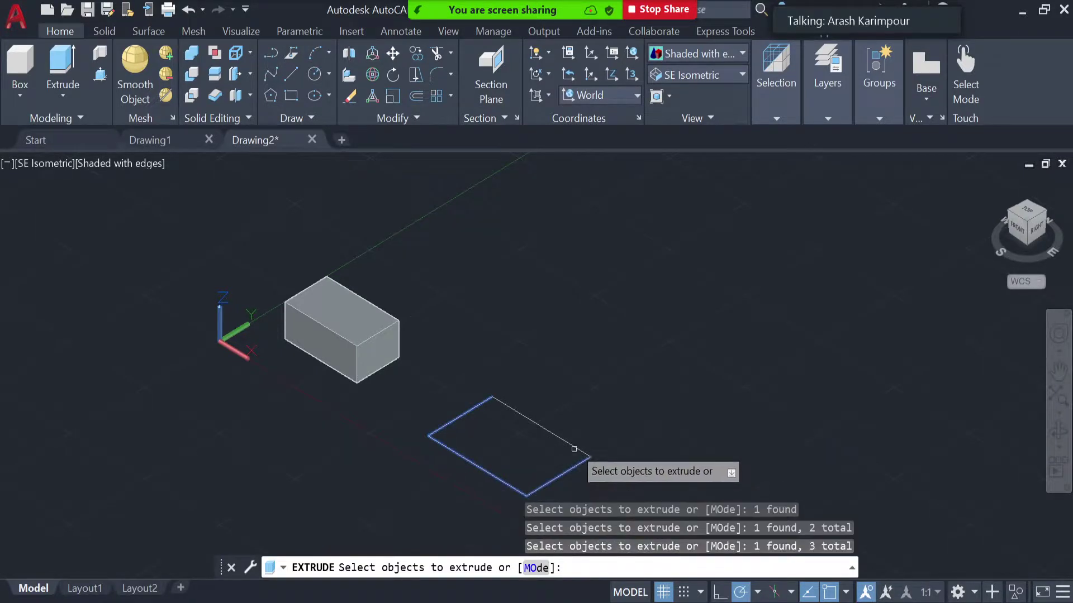
click(559, 438)
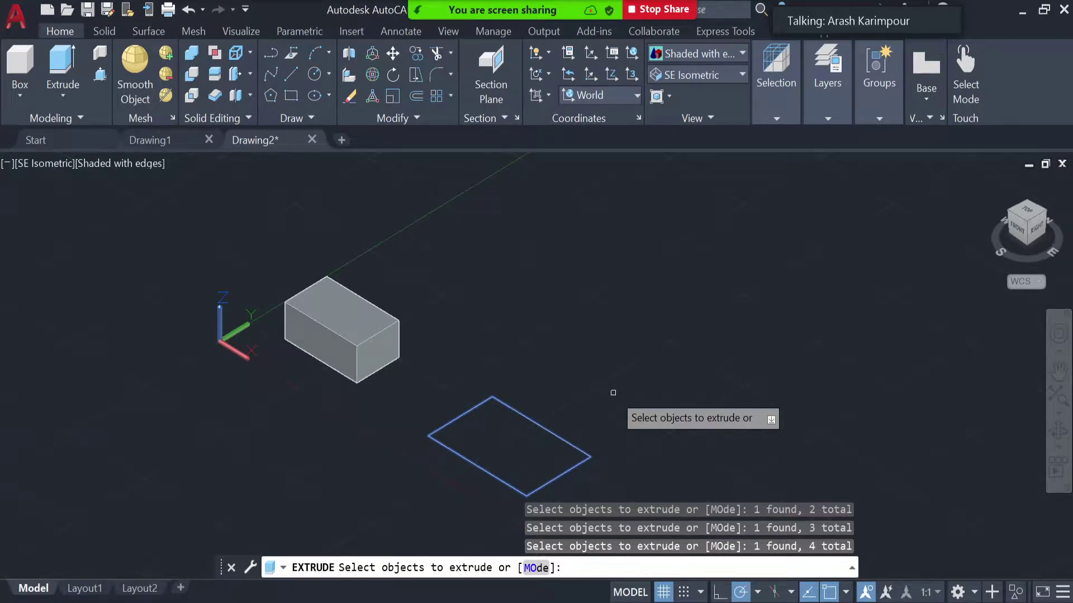
key(Return)
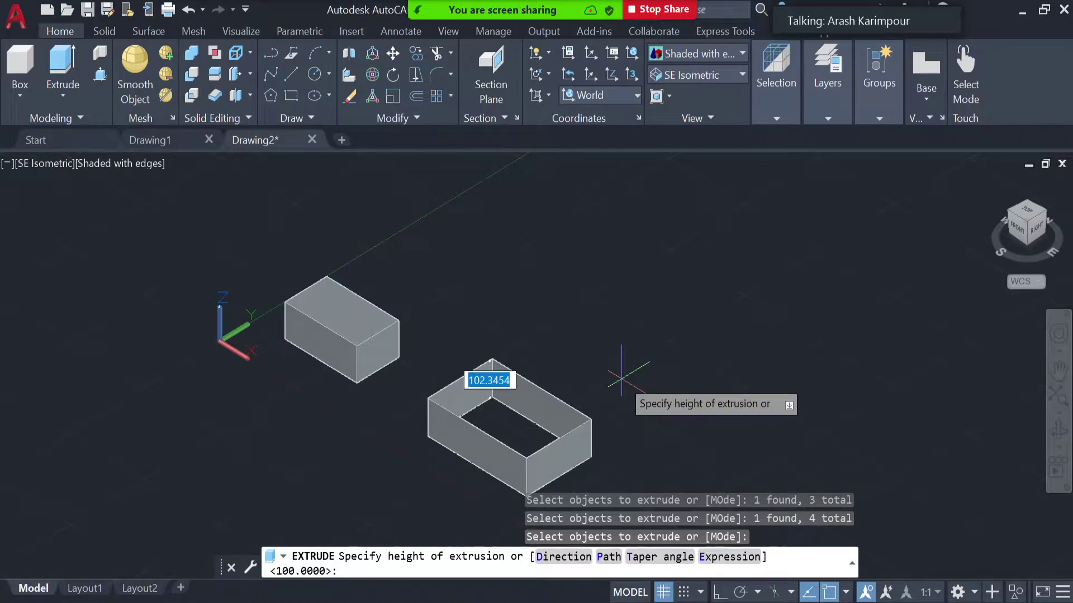
text(100)
key(Return)
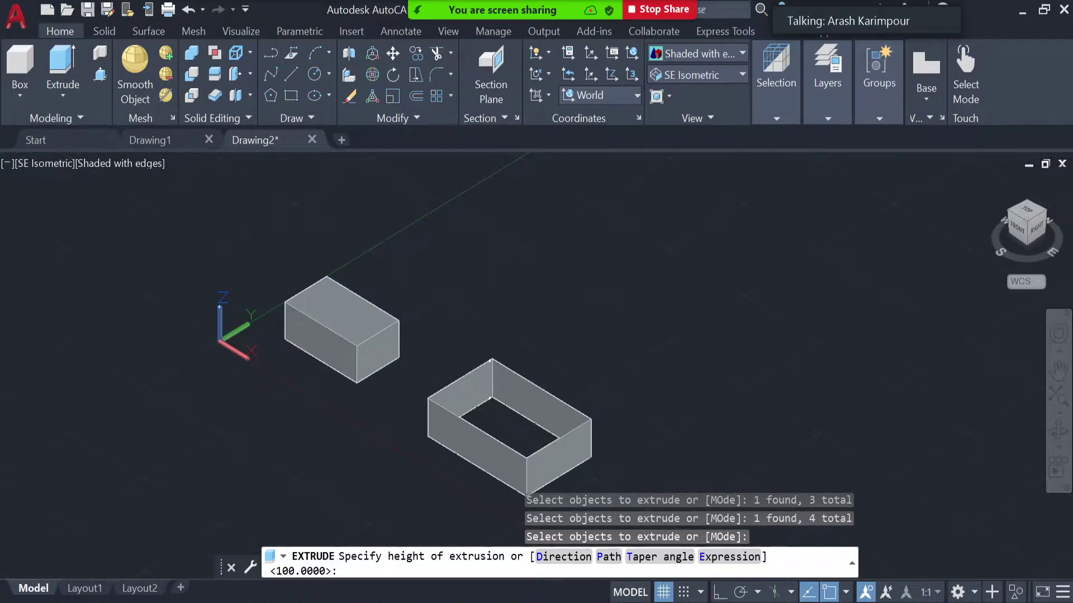